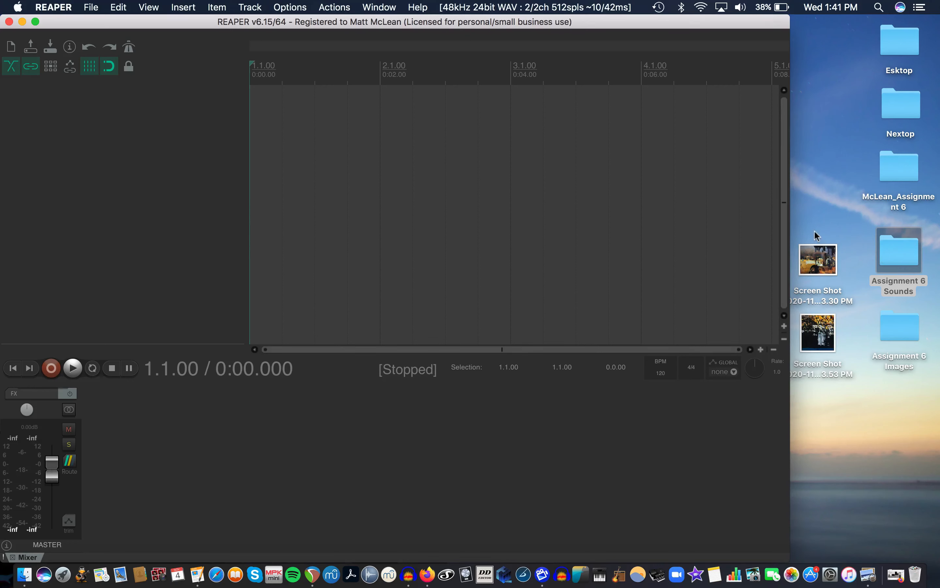
- Move both screenshots into the Assignment 6 Images folder, and file the Images and Sounds folders in the main Assignment 6 folder on the desktop
{"action": "key", "text": "super+Tab"}
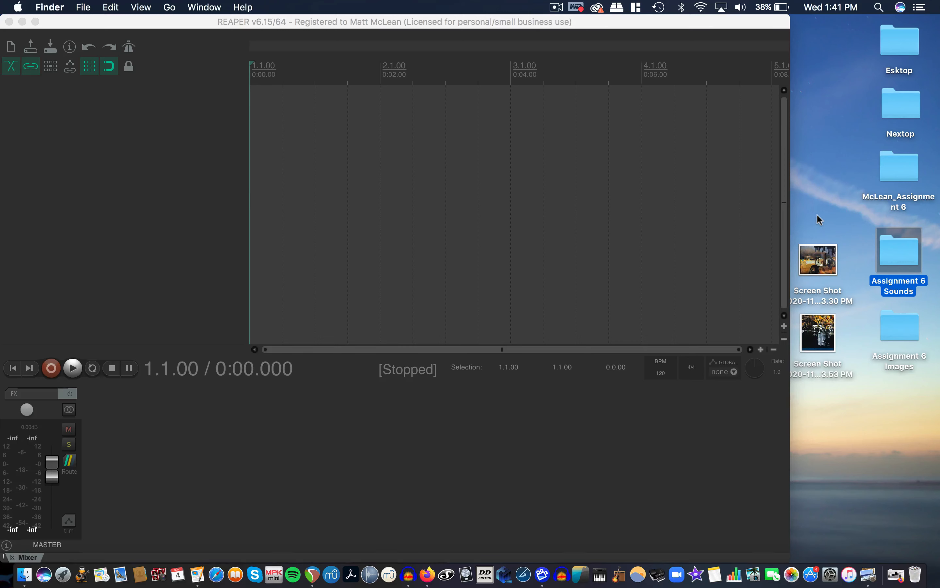
{"action": "left_click_drag", "start_coordinate": [820, 259], "coordinate": [826, 232]}
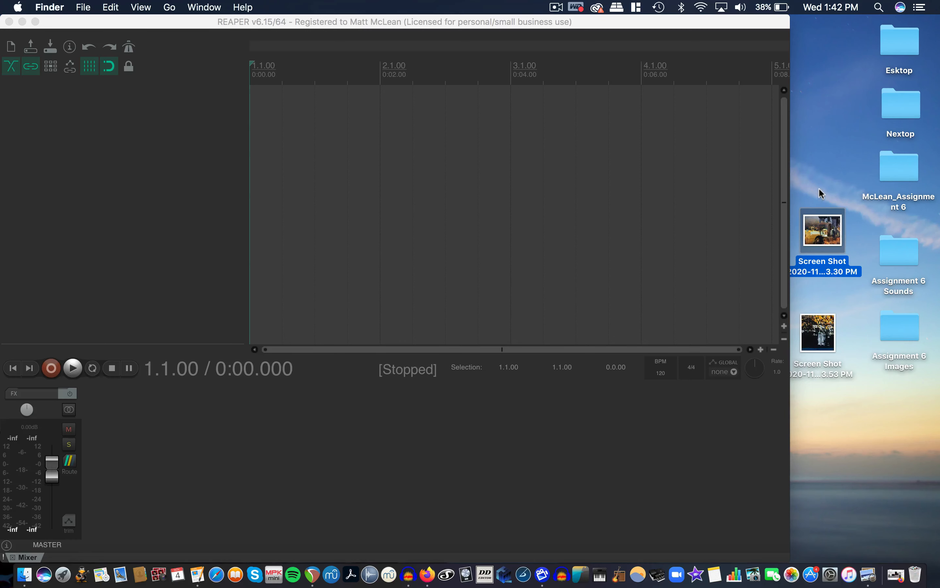
{"action": "left_click_drag", "start_coordinate": [821, 194], "coordinate": [896, 340]}
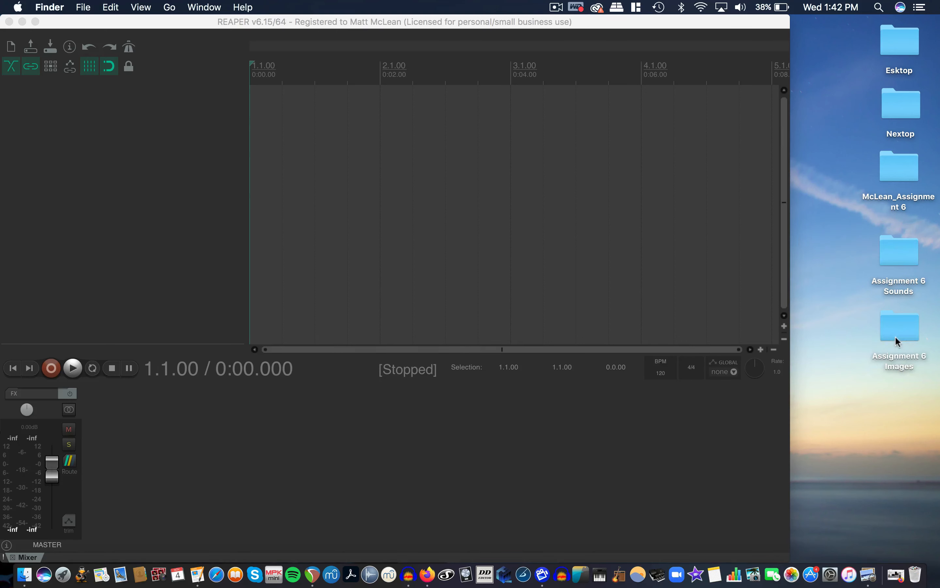
{"action": "left_click_drag", "start_coordinate": [855, 272], "coordinate": [899, 202]}
- Save the REAPER project in the desktop's main Assignment 6 folder, named with the surname followed by "_Assignment 6"
{"action": "left_click", "coordinate": [290, 20]}
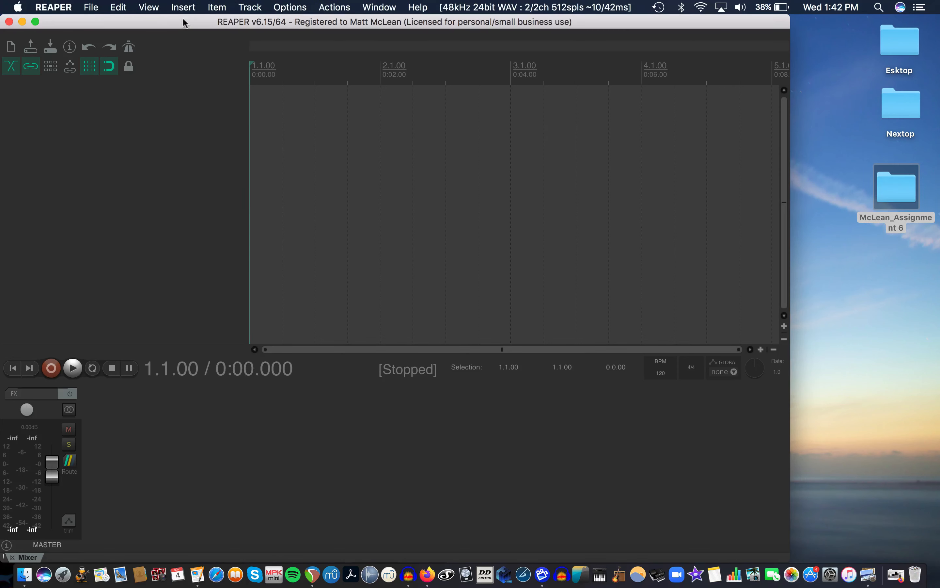
{"action": "left_click", "coordinate": [92, 9]}
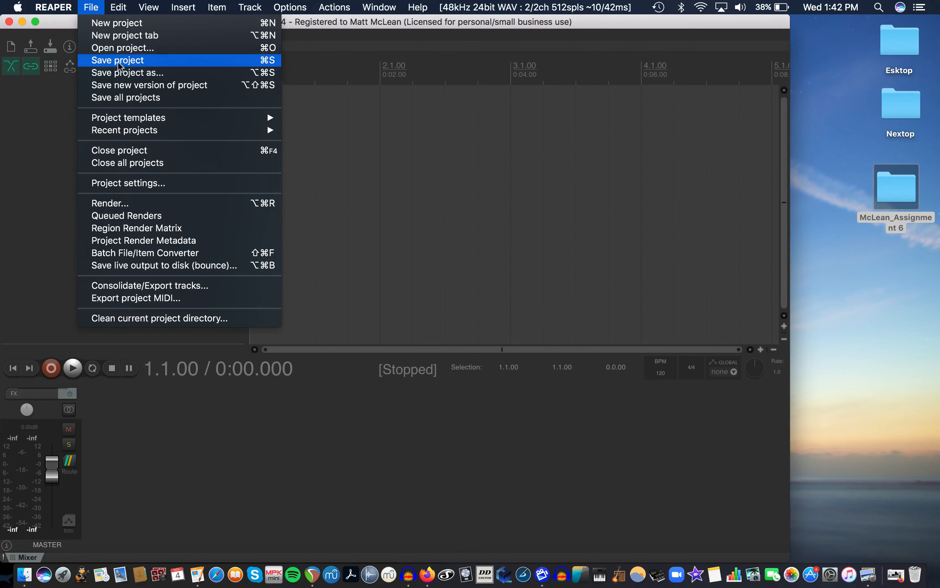
{"action": "left_click", "coordinate": [129, 72]}
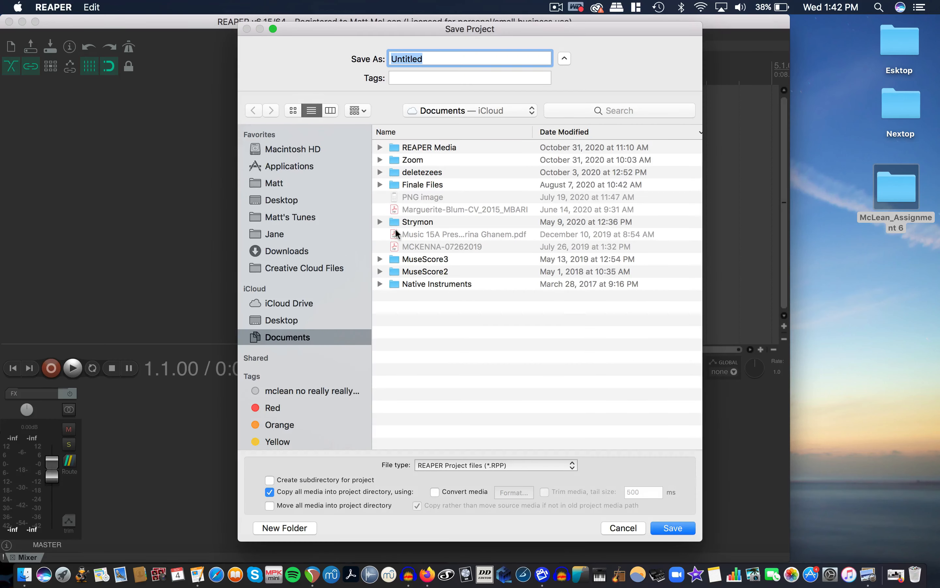
{"action": "left_click", "coordinate": [291, 200]}
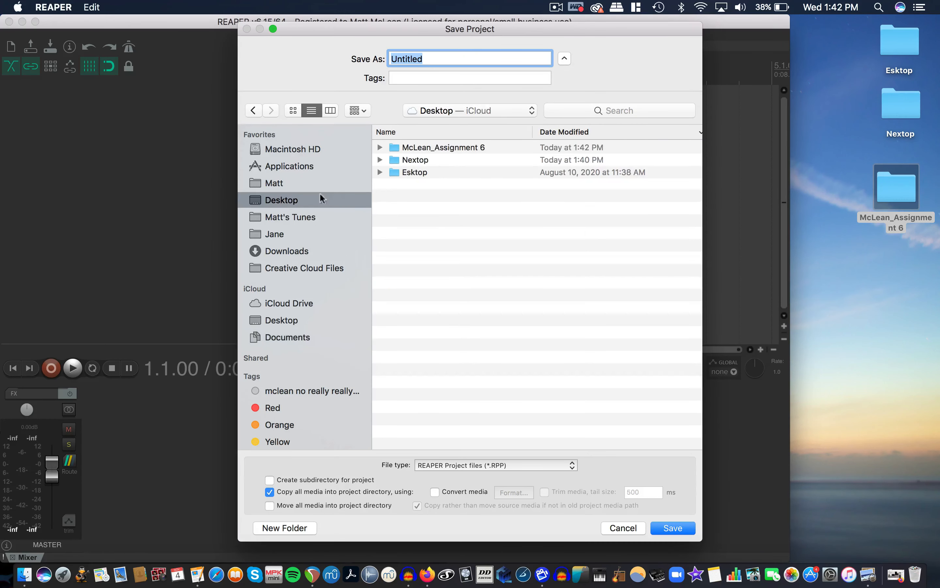
{"action": "double_click", "coordinate": [439, 147]}
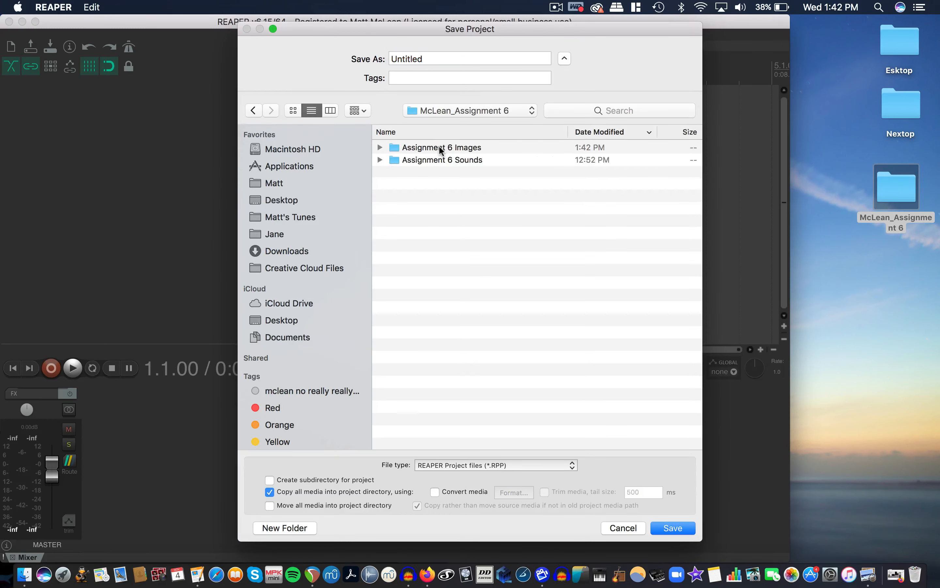
{"action": "left_click", "coordinate": [432, 61]}
{"action": "type", "text": "McLean_Assignment 6"}
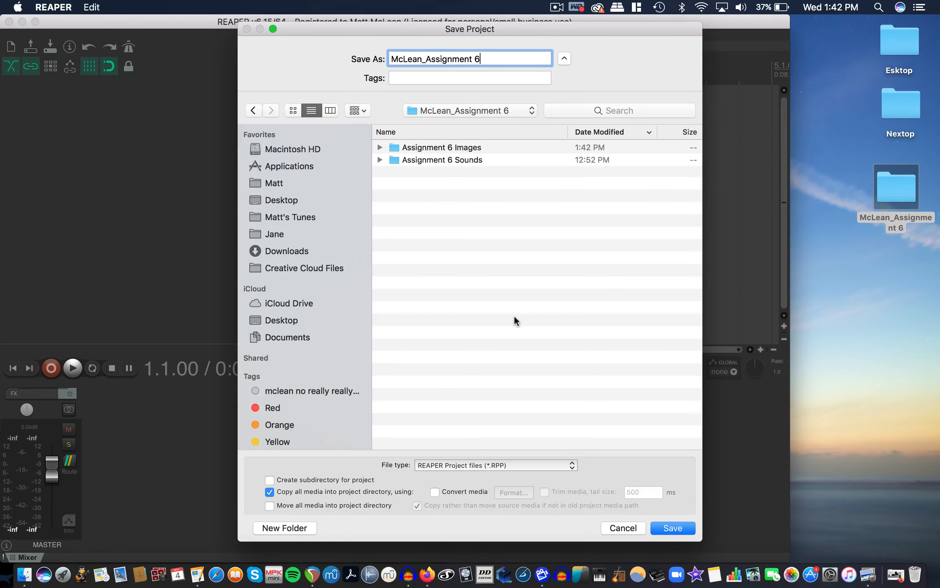
{"action": "left_click", "coordinate": [666, 528]}
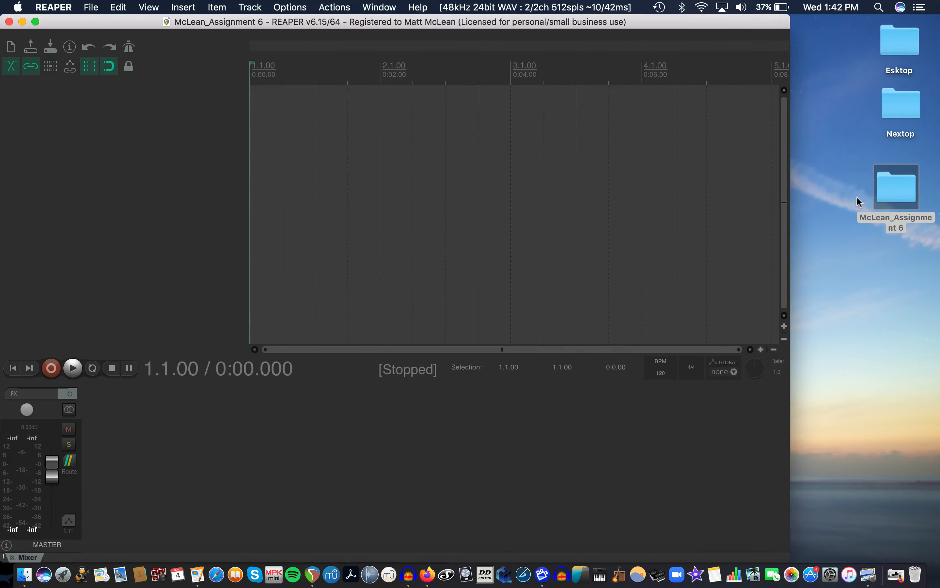
- Place both screenshots from Assignment 6 Images on one track: 1.33.30 PM at the project start, 1.33.53 PM at about 3.5 s
{"action": "double_click", "coordinate": [902, 181]}
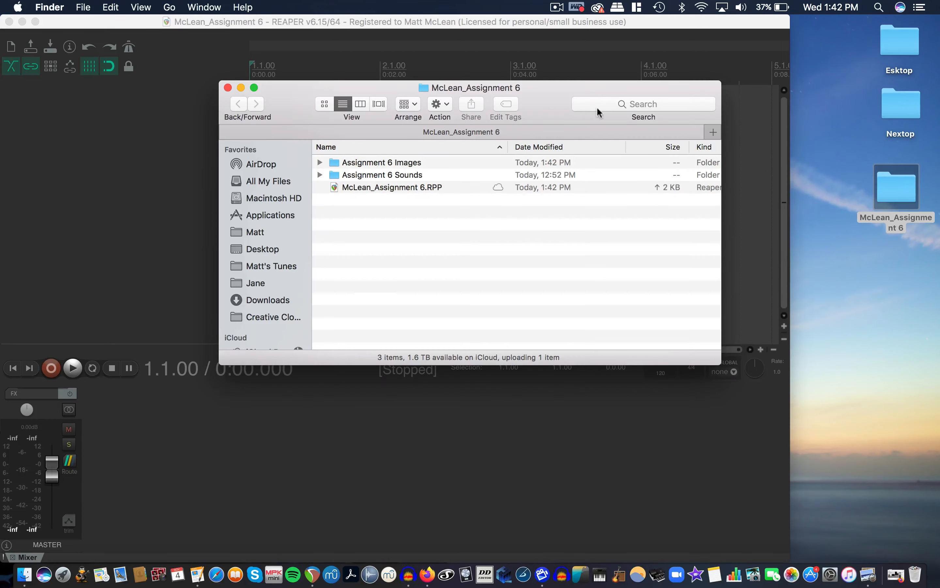
{"action": "left_click_drag", "start_coordinate": [330, 99], "coordinate": [703, 223]}
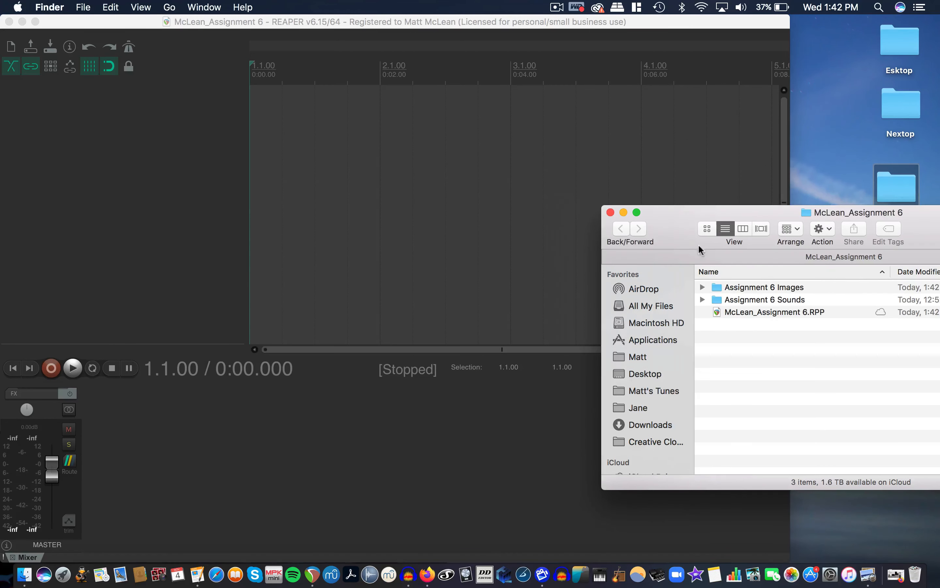
{"action": "double_click", "coordinate": [734, 289]}
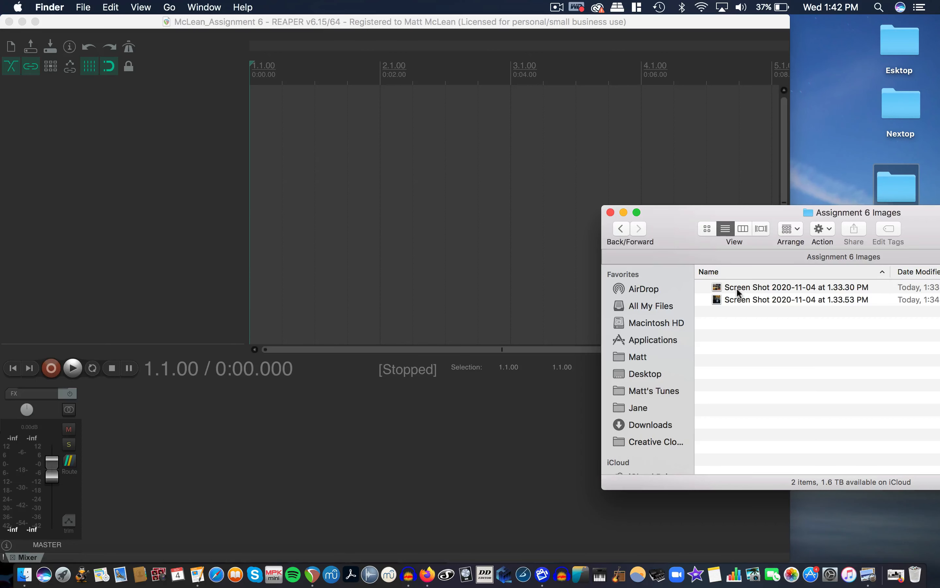
{"action": "left_click_drag", "start_coordinate": [736, 287], "coordinate": [256, 140]}
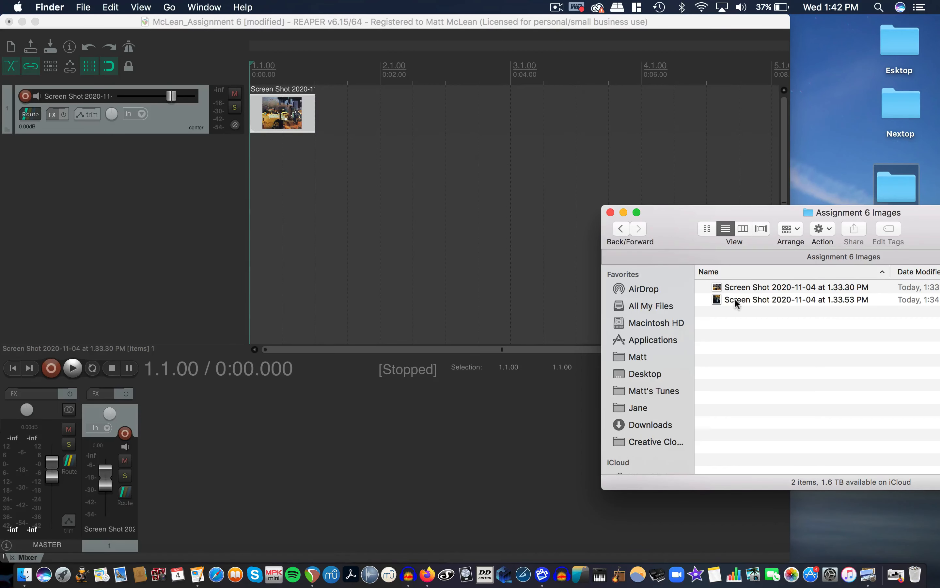
{"action": "left_click_drag", "start_coordinate": [737, 304], "coordinate": [464, 113]}
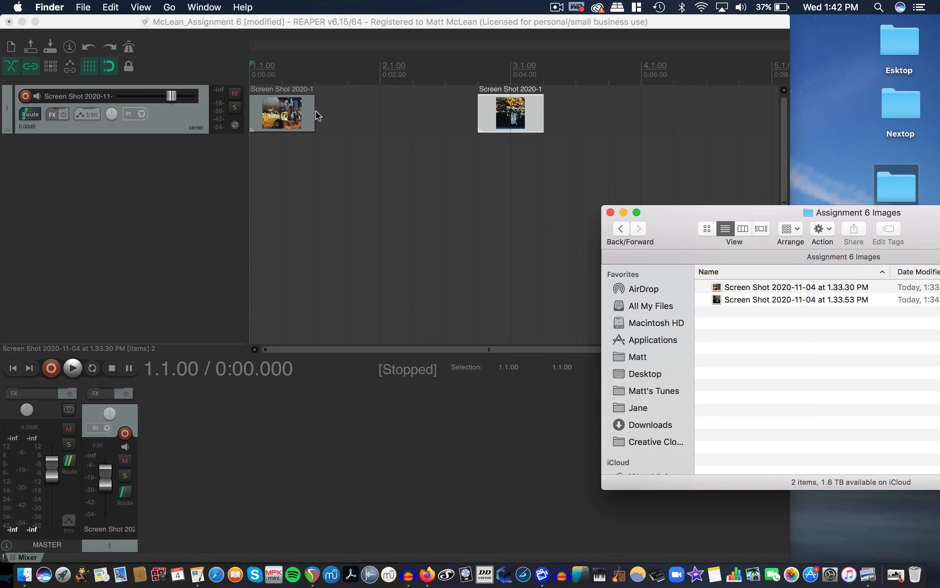
- Lengthen the first image to about 2.5 s and, with snapping disabled, extend the second image's start back to overlap it
{"action": "left_click_drag", "start_coordinate": [316, 117], "coordinate": [414, 114]}
{"action": "left_click", "coordinate": [109, 66]}
{"action": "left_click_drag", "start_coordinate": [478, 112], "coordinate": [396, 121]}
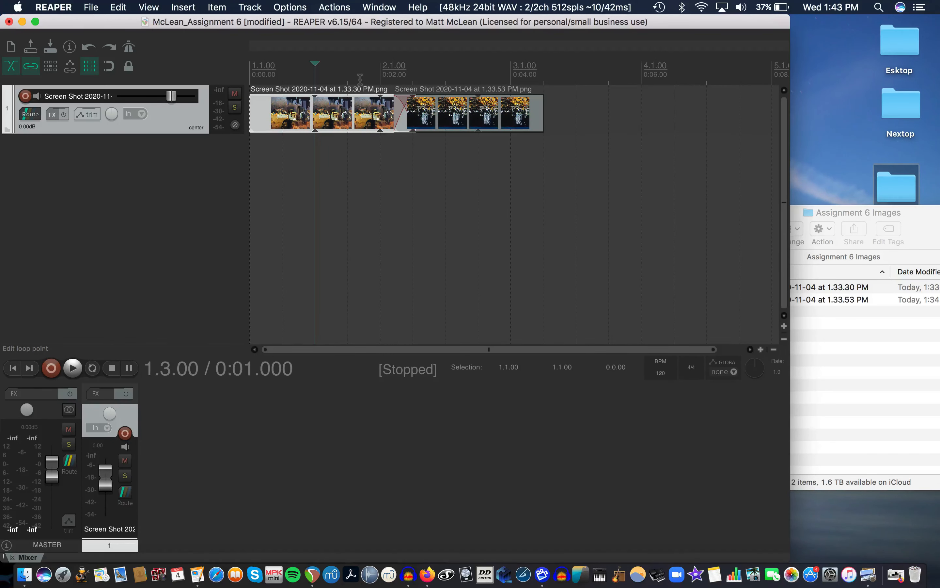
- Preview the overlapping images in the video window, and trim the second image's start to meet the first image's end
{"action": "key", "text": "super+shift+v"}
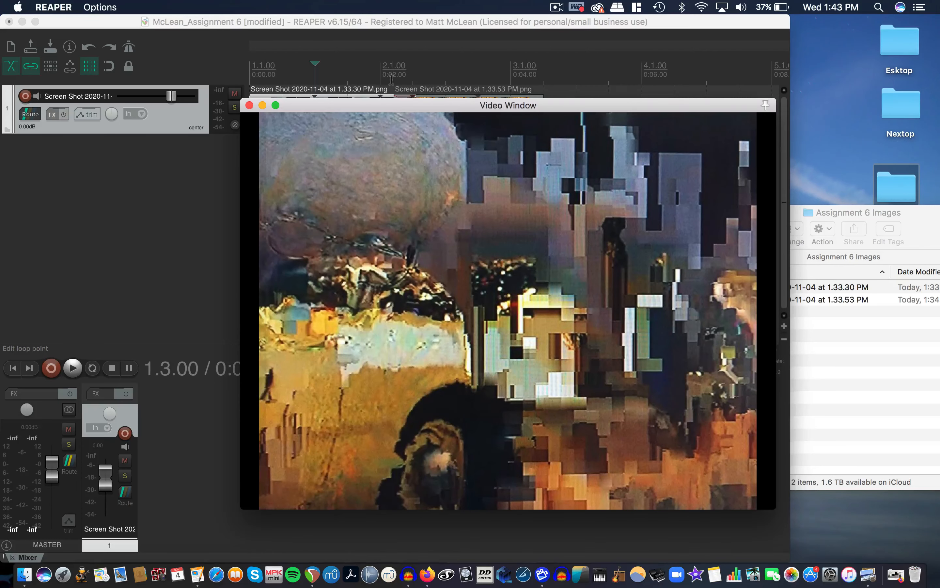
{"action": "key", "text": "space"}
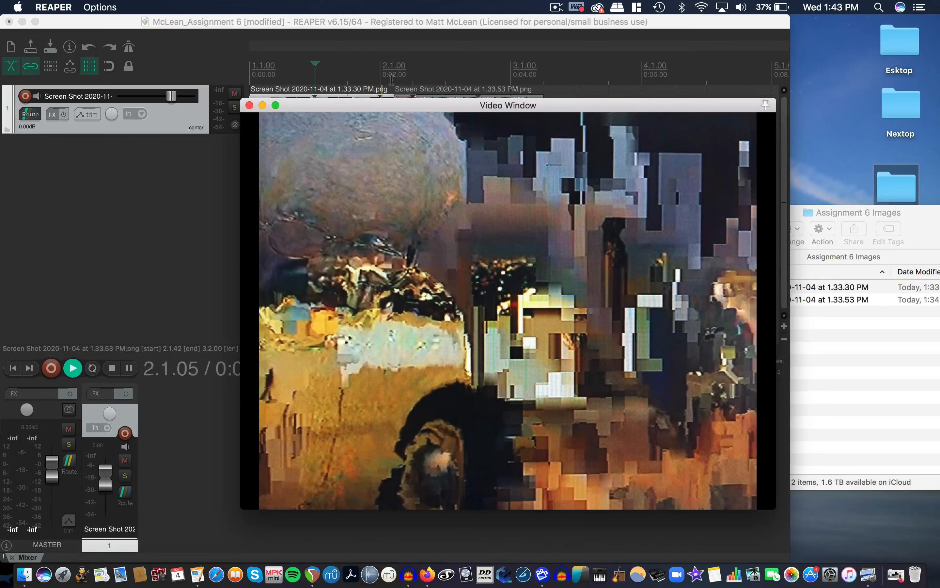
{"action": "key", "text": "space"}
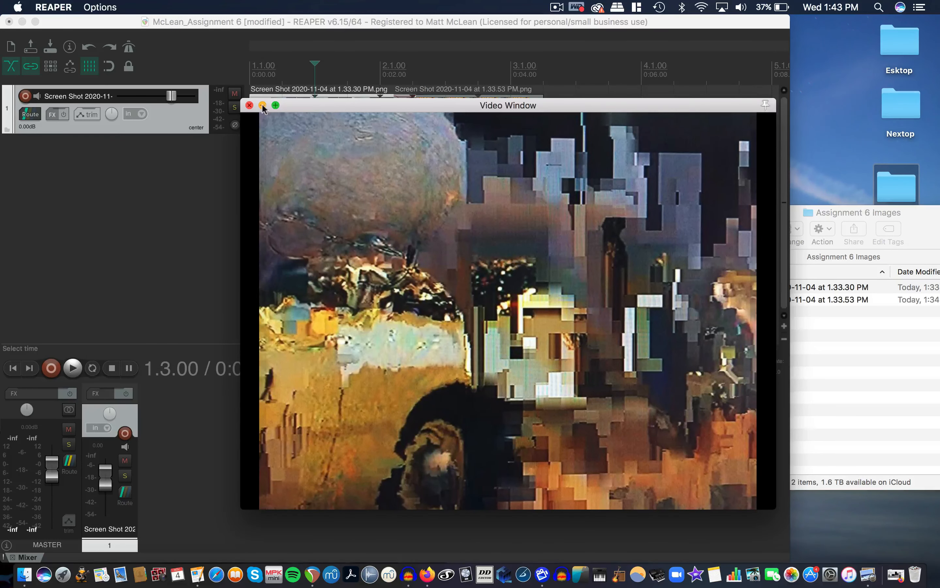
{"action": "left_click", "coordinate": [250, 105]}
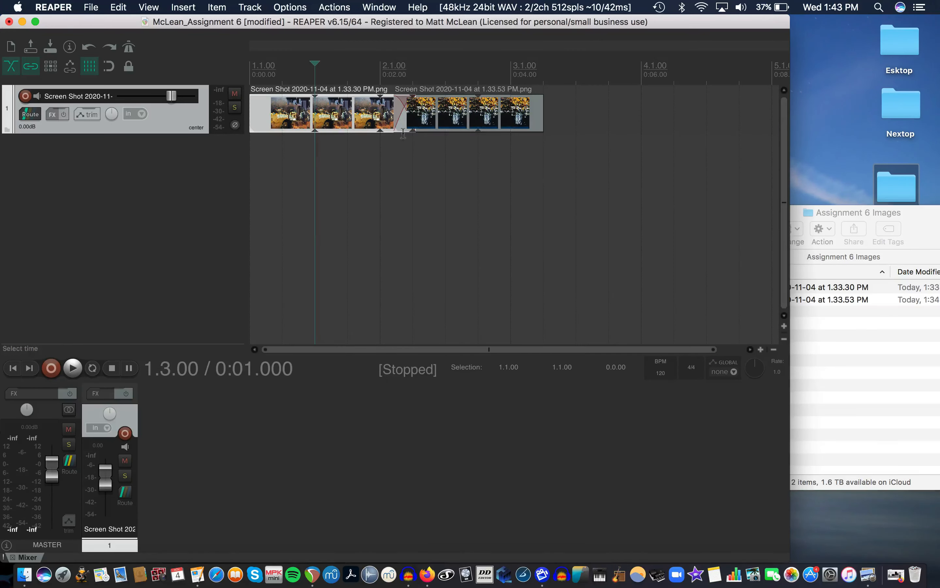
{"action": "left_click_drag", "start_coordinate": [395, 113], "coordinate": [418, 114]}
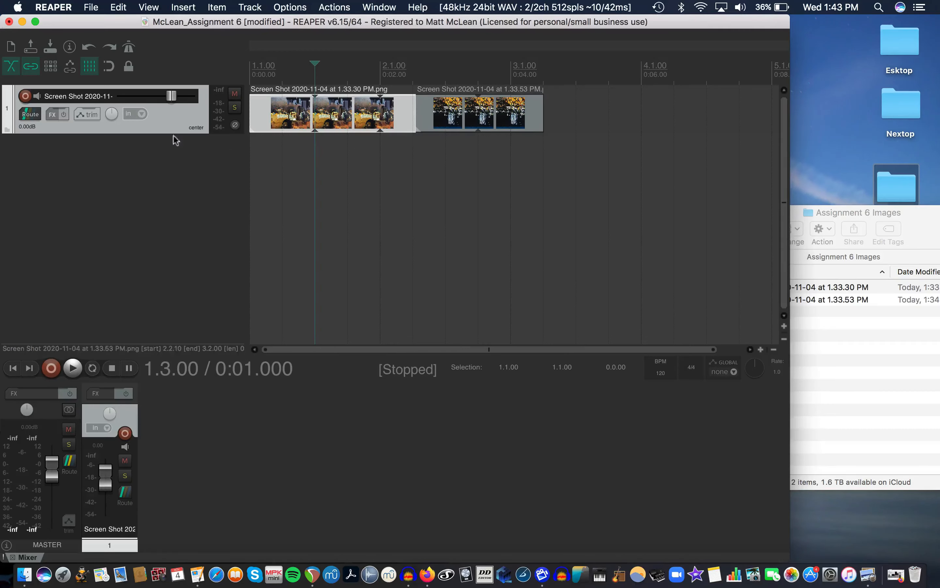
- Add a Video processor effect to track 1 using the preset Basic helpers: Track opacity/zoom/pan
{"action": "left_click", "coordinate": [55, 115]}
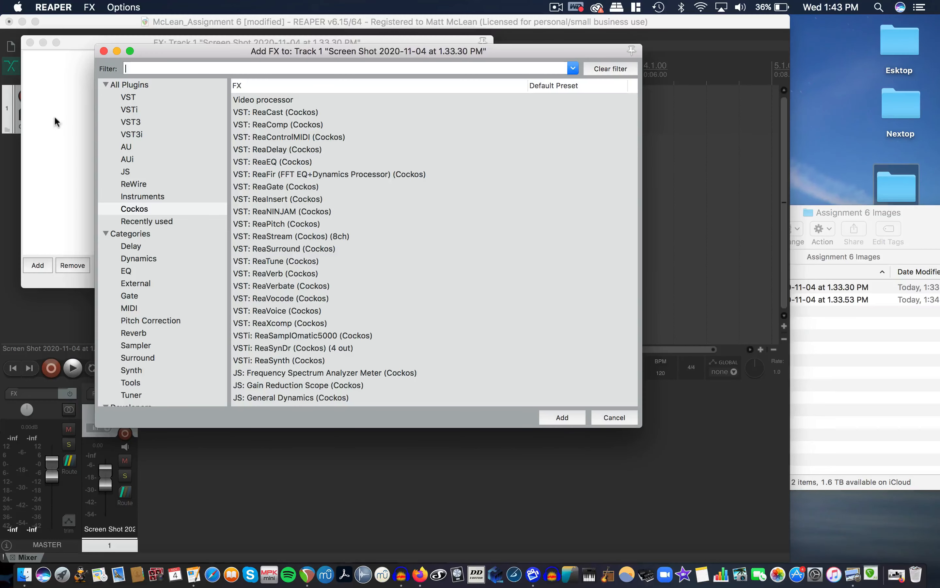
{"action": "left_click", "coordinate": [264, 100]}
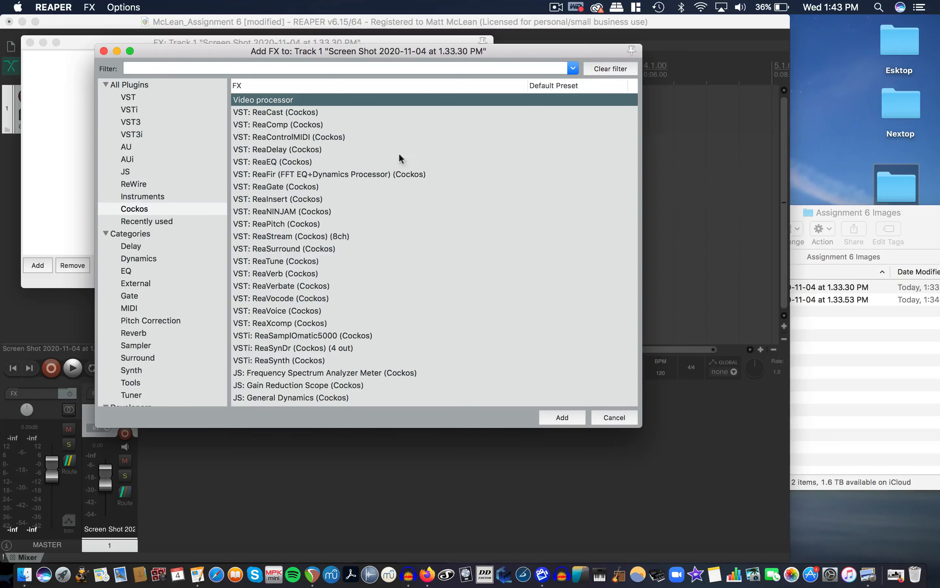
{"action": "left_click", "coordinate": [562, 416]}
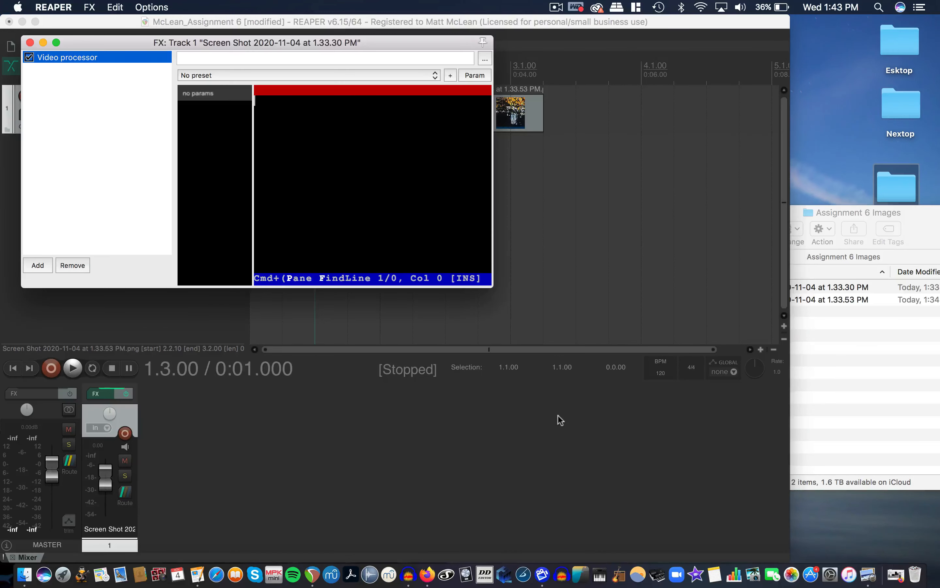
{"action": "left_click", "coordinate": [294, 74]}
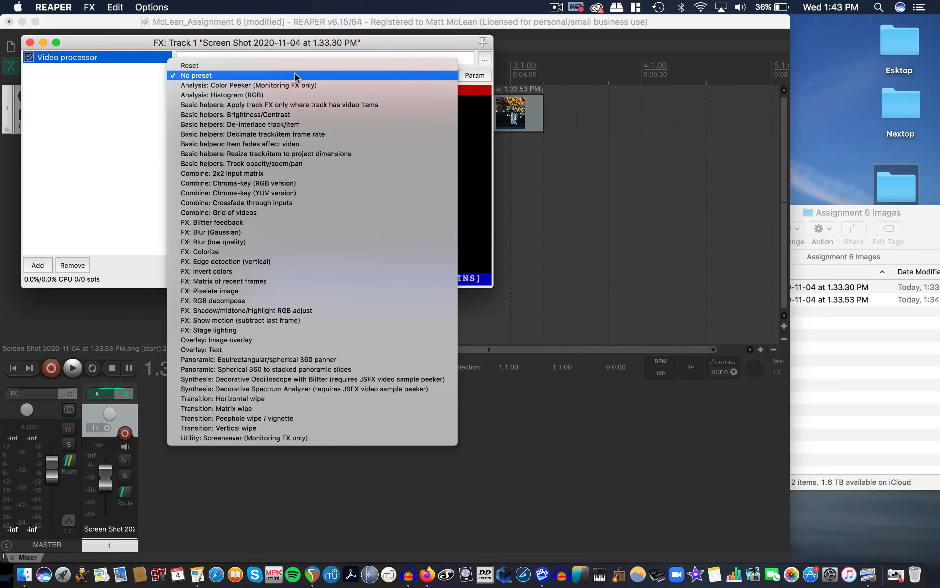
{"action": "left_click", "coordinate": [277, 164]}
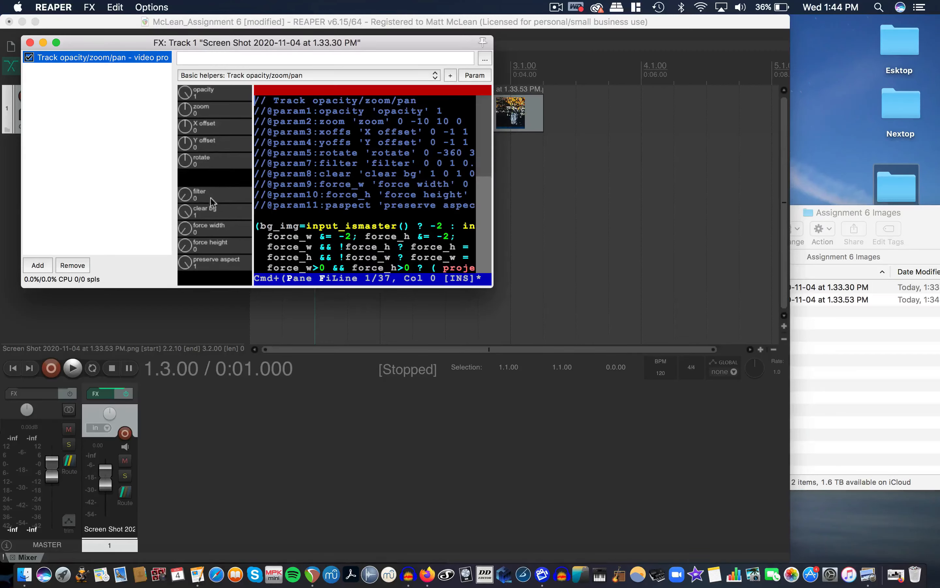
{"action": "left_click", "coordinate": [30, 43]}
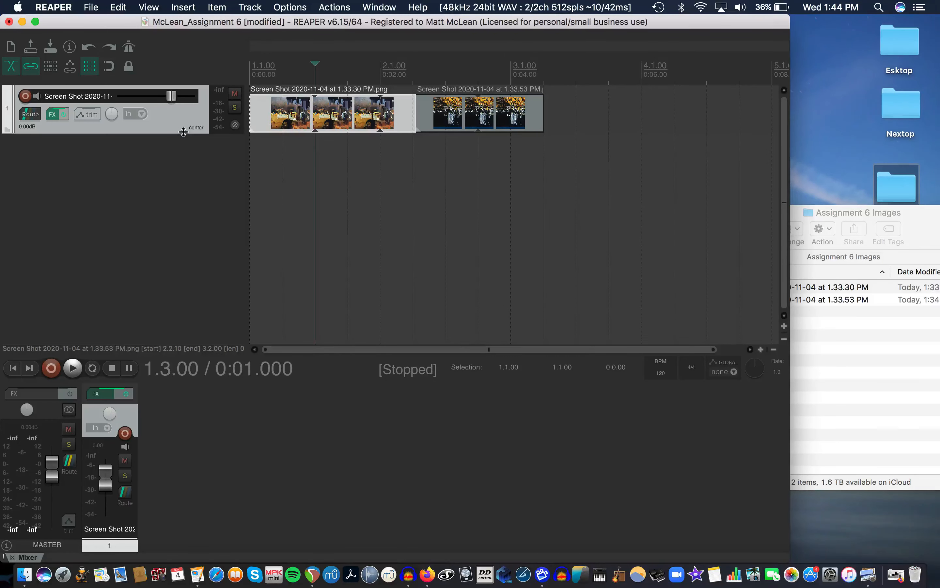
- Show the video processor's opacity envelope for track 1 and enlarge its lane for editing
{"action": "mouse_move", "coordinate": [184, 133]}
{"action": "left_mouse_down"}
{"action": "mouse_move", "coordinate": [183, 152]}
{"action": "mouse_move", "coordinate": [184, 143]}
{"action": "left_mouse_up"}
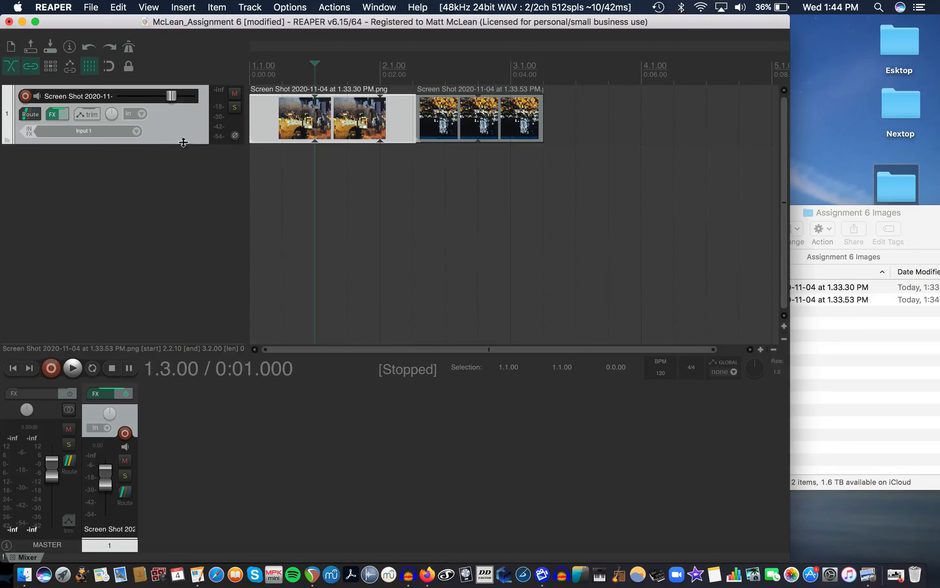
{"action": "left_click", "coordinate": [92, 115]}
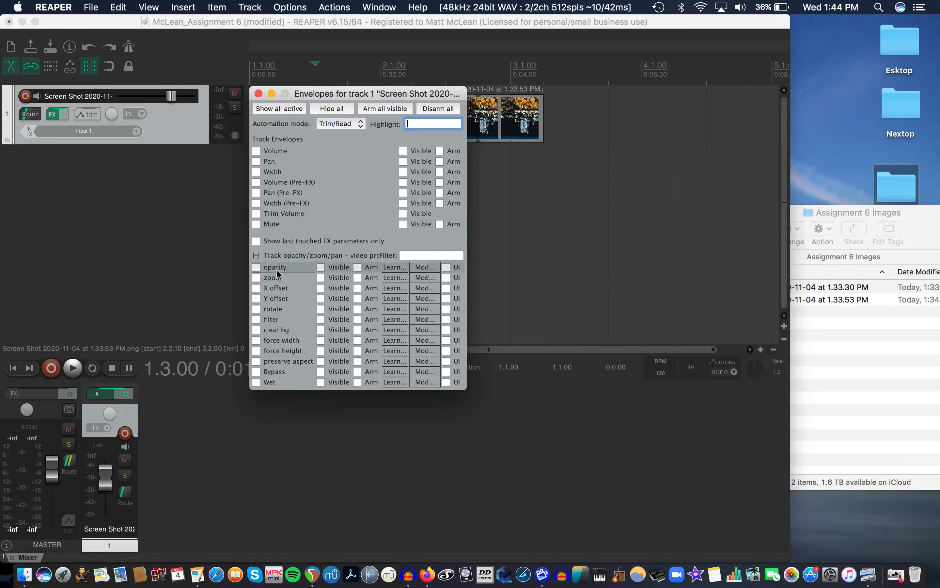
{"action": "left_click", "coordinate": [256, 267]}
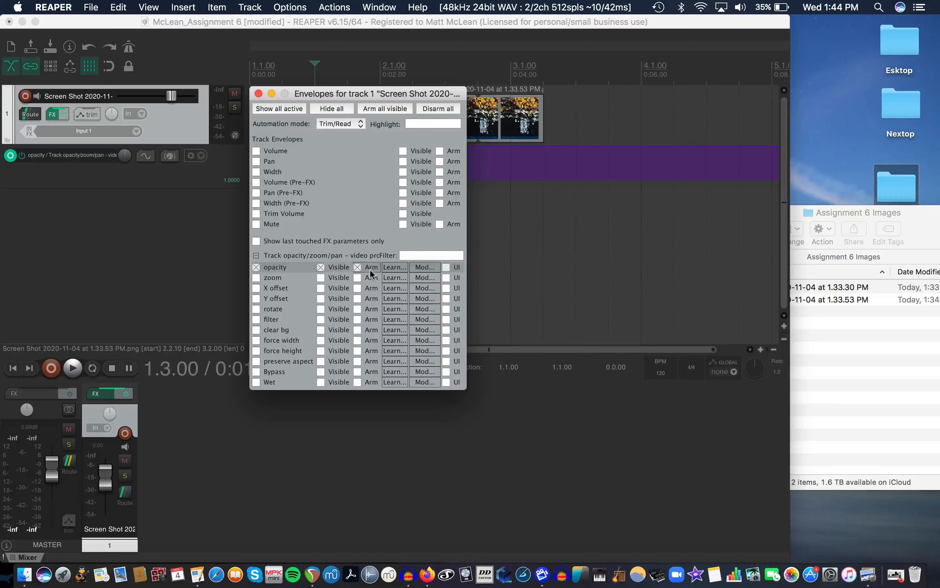
{"action": "left_click", "coordinate": [258, 93]}
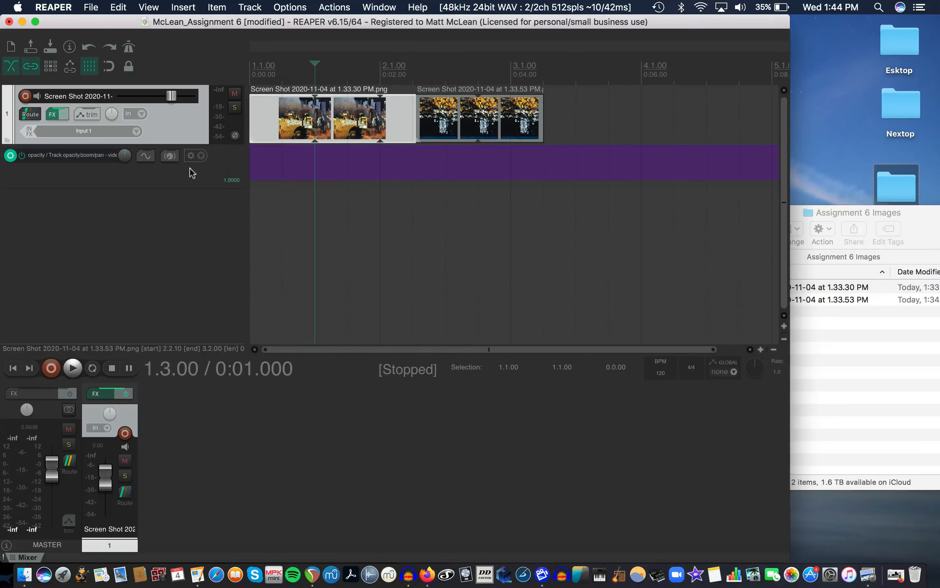
{"action": "left_click_drag", "start_coordinate": [159, 188], "coordinate": [158, 290]}
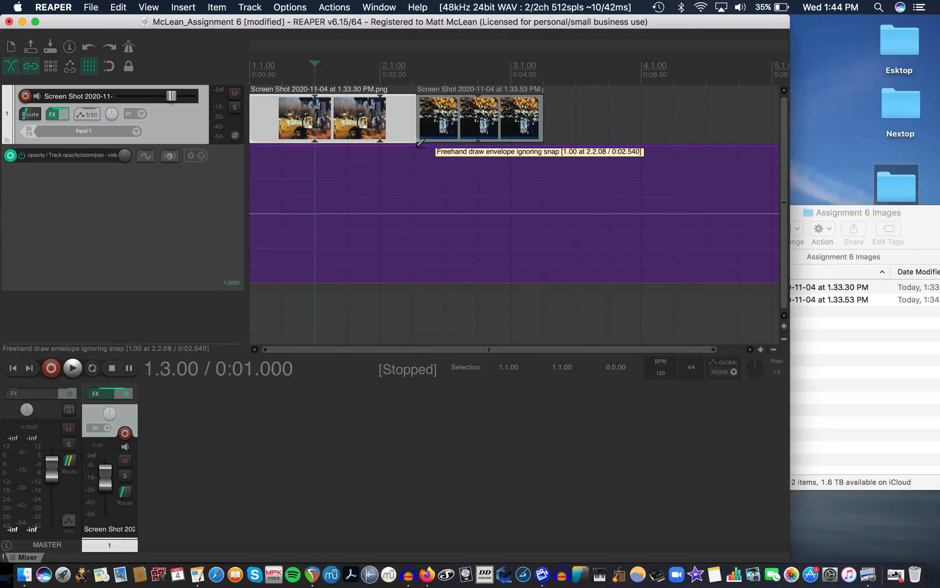
- Shape a V-shaped dip in the opacity envelope, falling to nearly zero at the cut between the two images
{"action": "left_click", "coordinate": [400, 147], "text": "super"}
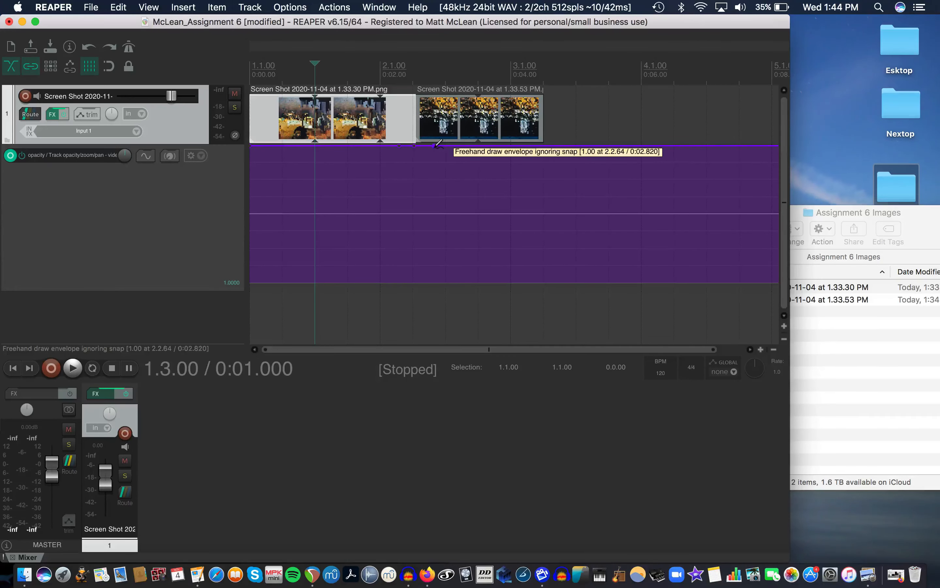
{"action": "left_click_drag", "start_coordinate": [413, 146], "coordinate": [417, 277]}
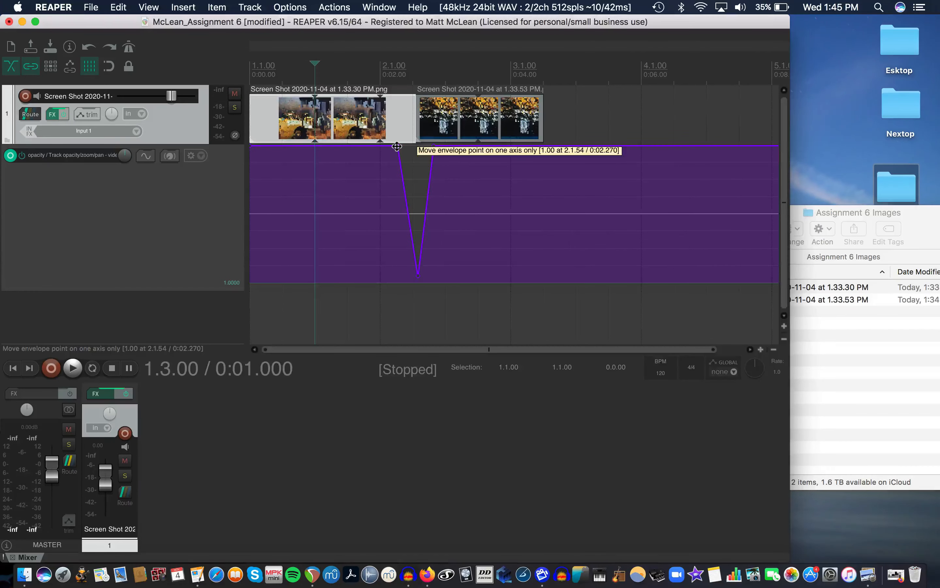
- Play the transition between the two images in the video window to check the opacity fade
{"action": "key", "text": "super+shift+v"}
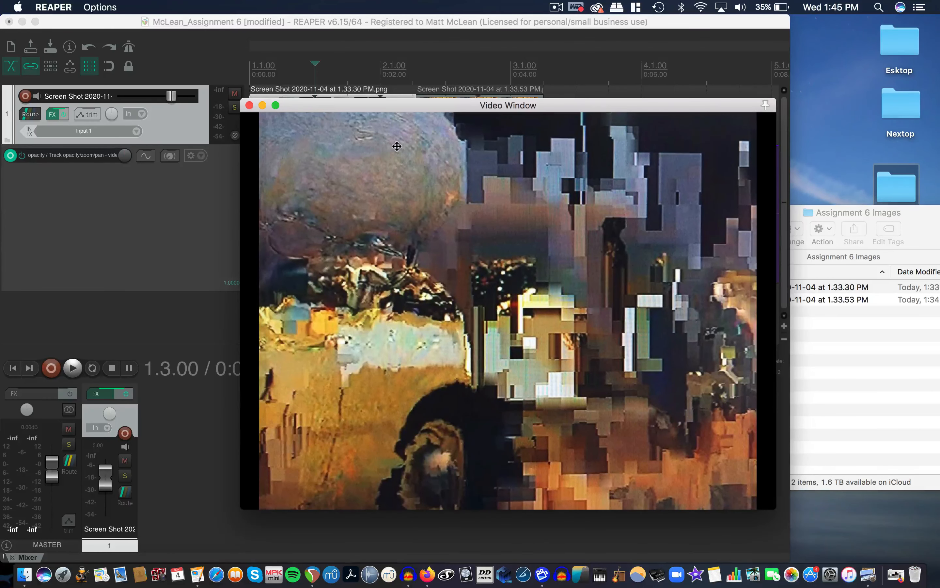
{"action": "key", "text": "space"}
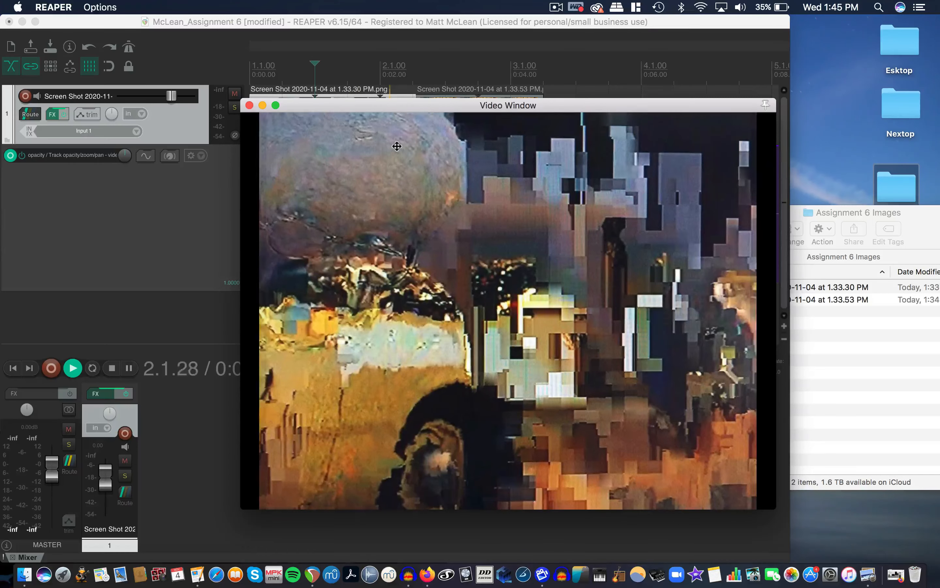
{"action": "key", "text": "space"}
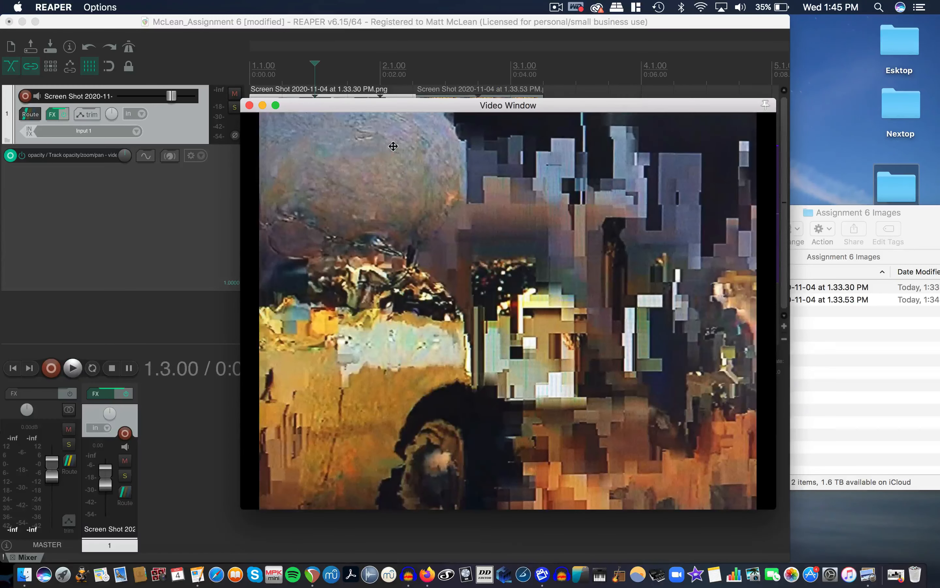
{"action": "left_click", "coordinate": [249, 105]}
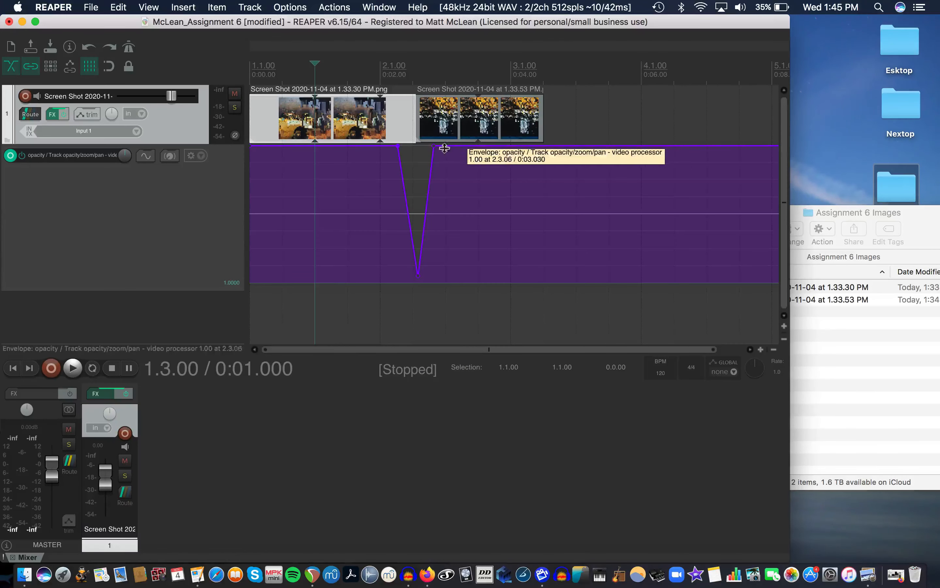
- Widen the opacity envelope's V-shaped dip on both sides of the cut and preview the longer fade in the video window
{"action": "left_click_drag", "start_coordinate": [435, 147], "coordinate": [378, 149]}
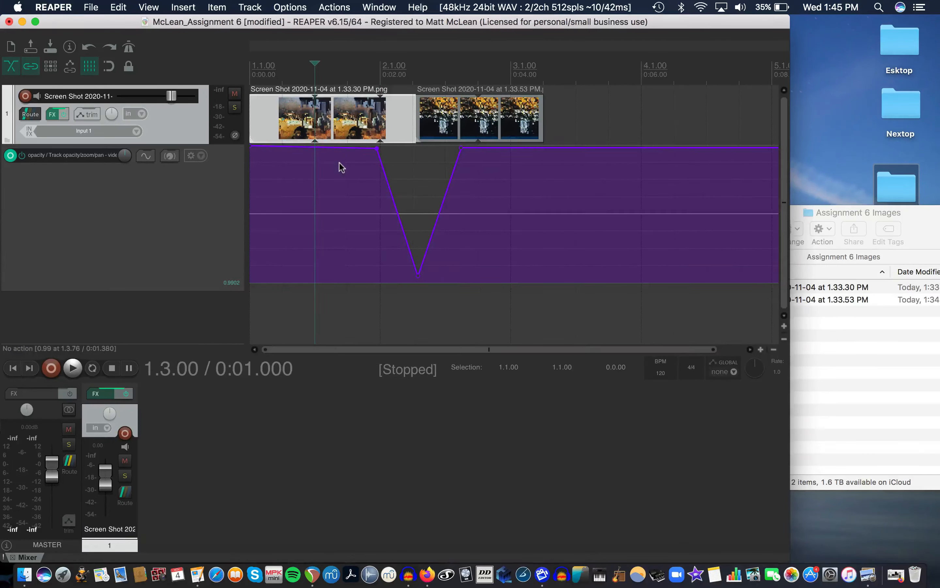
{"action": "key", "text": "space"}
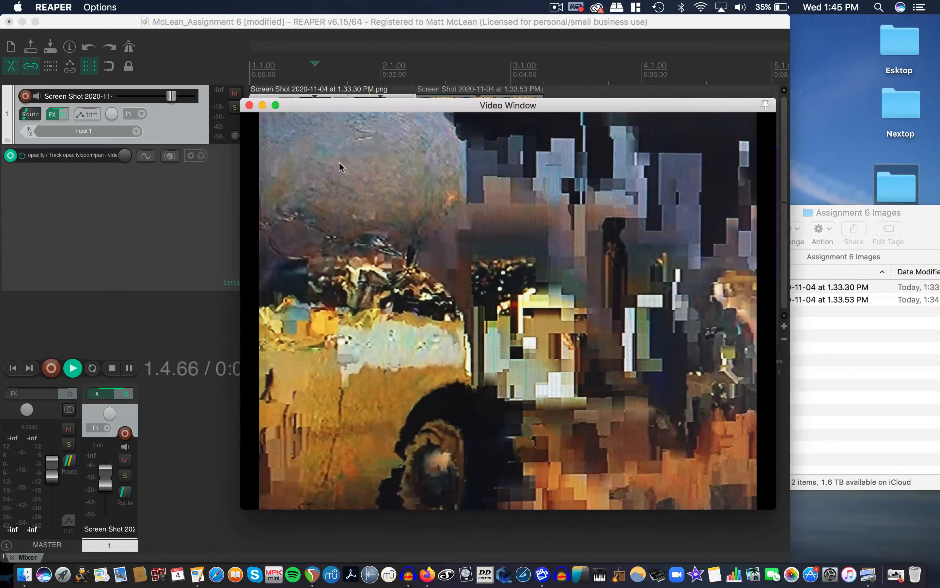
{"action": "key", "text": "space"}
{"action": "left_click_drag", "start_coordinate": [306, 102], "coordinate": [343, 90]}
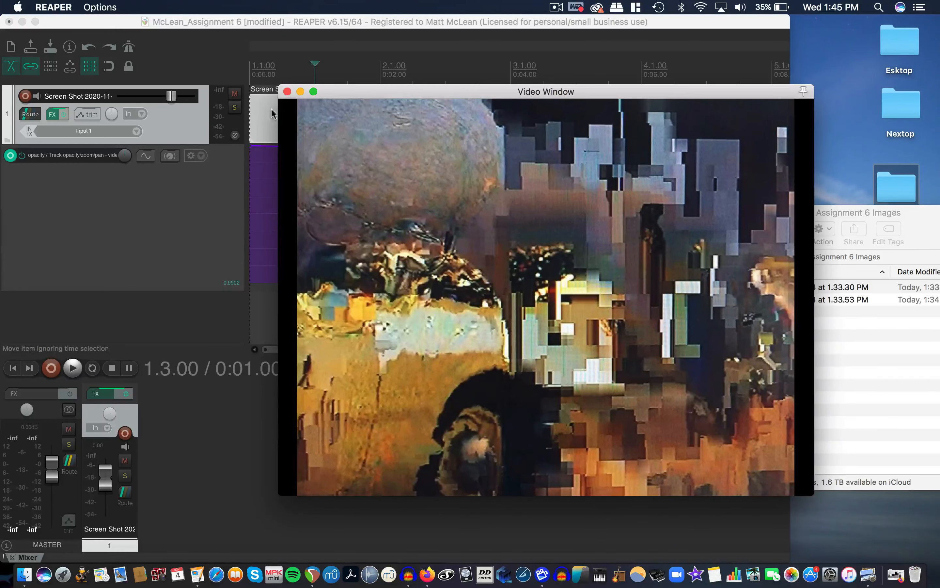
{"action": "left_click", "coordinate": [287, 92]}
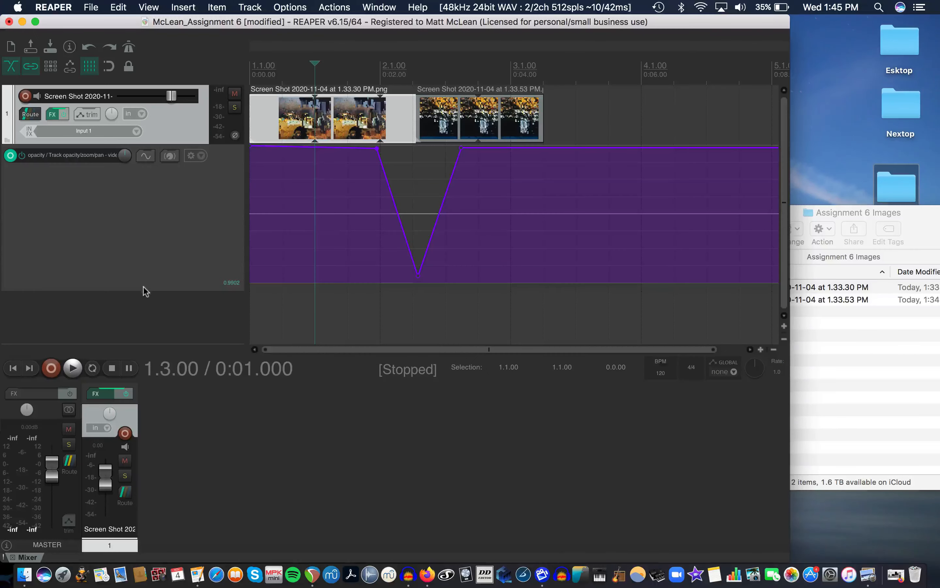
- Shrink the opacity envelope lane, show the video processor's zoom envelope for track 1, and enlarge the zoom lane
{"action": "left_click_drag", "start_coordinate": [143, 289], "coordinate": [145, 187]}
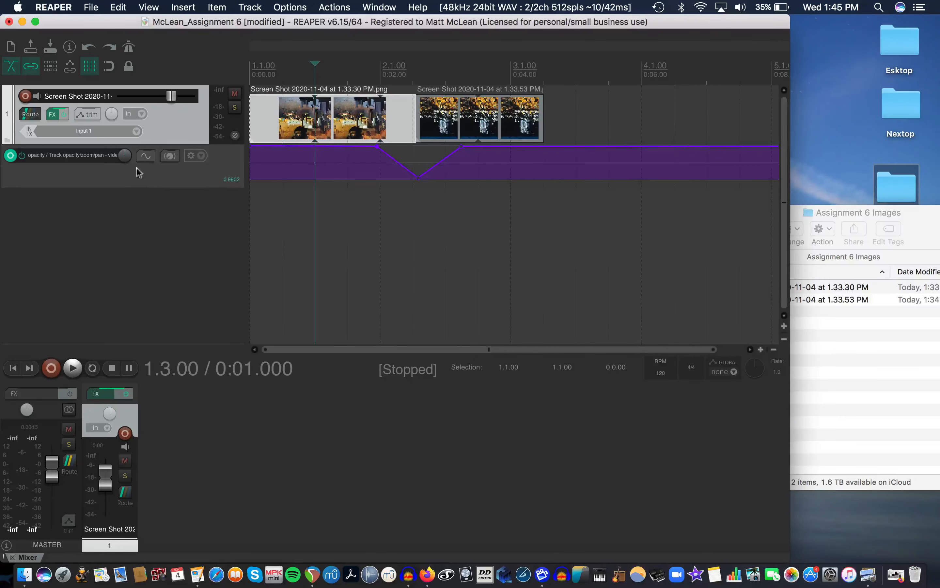
{"action": "left_click", "coordinate": [80, 115]}
{"action": "left_click", "coordinate": [256, 277]}
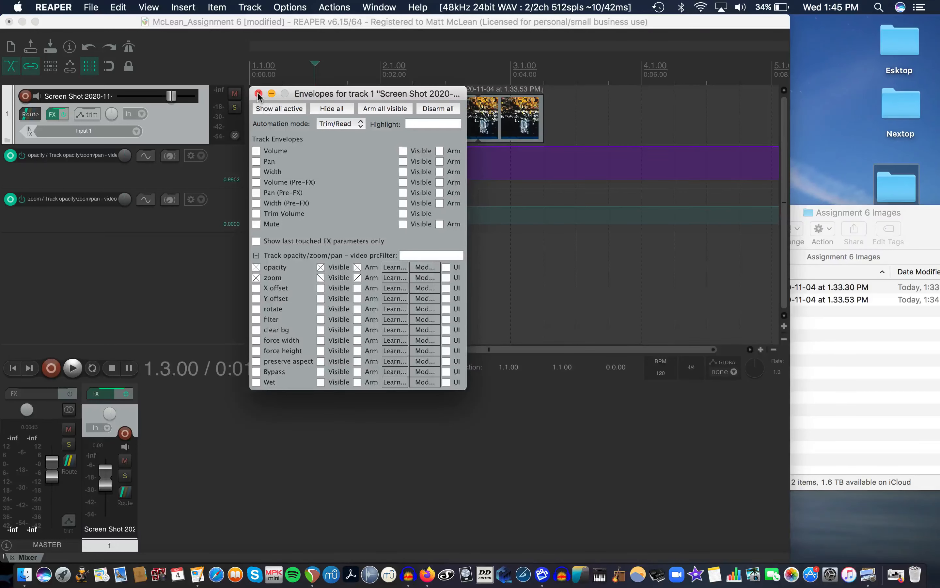
{"action": "key", "text": "Escape"}
{"action": "left_click_drag", "start_coordinate": [113, 232], "coordinate": [113, 322]}
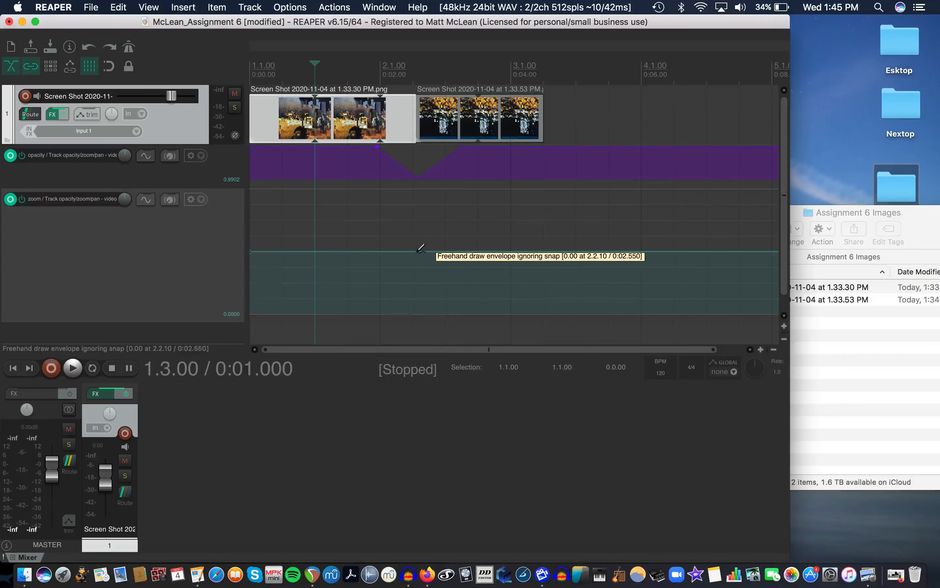
- Shape a small peak in the zoom envelope at the cut between the images and preview it in the video window
{"action": "mouse_move", "coordinate": [417, 251]}
{"action": "left_mouse_down"}
{"action": "mouse_move", "coordinate": [399, 251]}
{"action": "mouse_move", "coordinate": [417, 235]}
{"action": "left_mouse_up"}
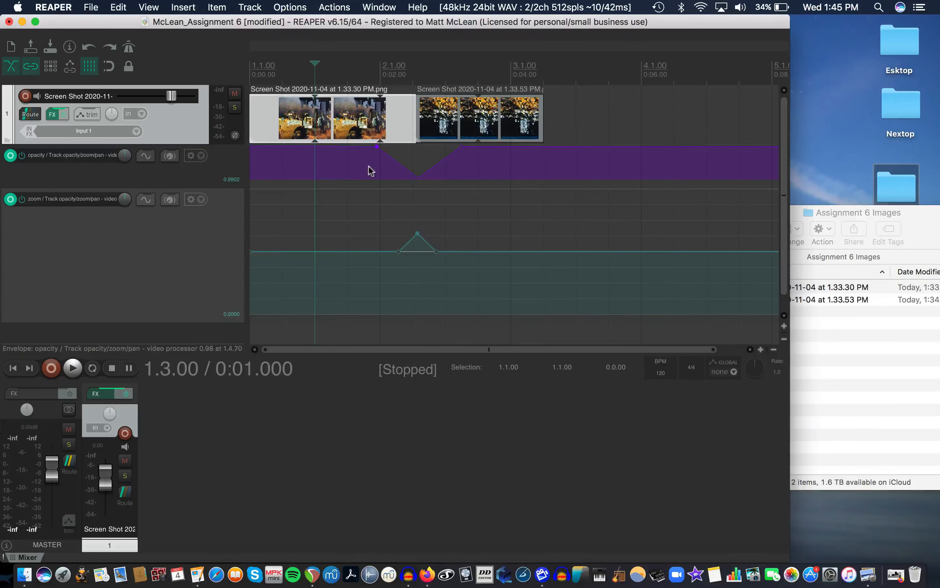
{"action": "key", "text": "super+shift+v"}
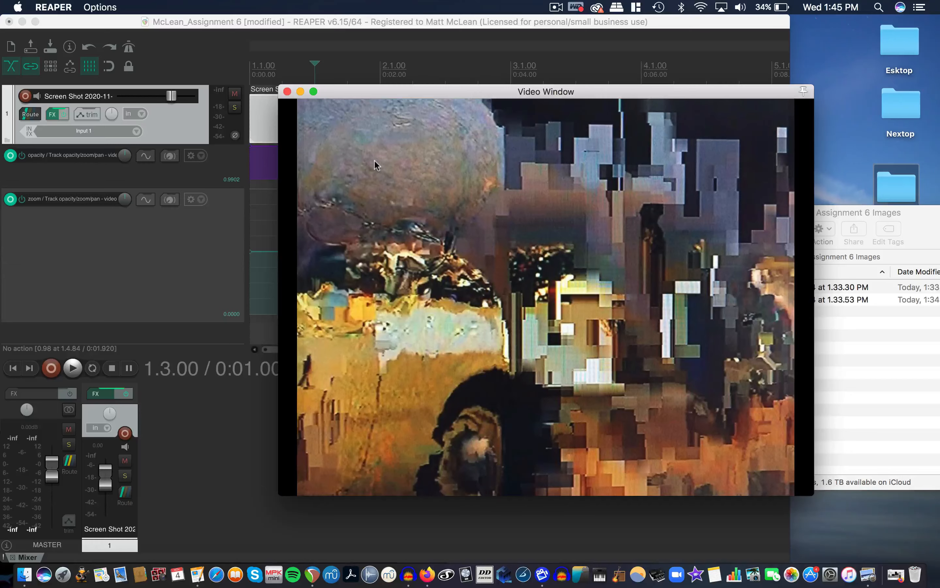
{"action": "key", "text": "space"}
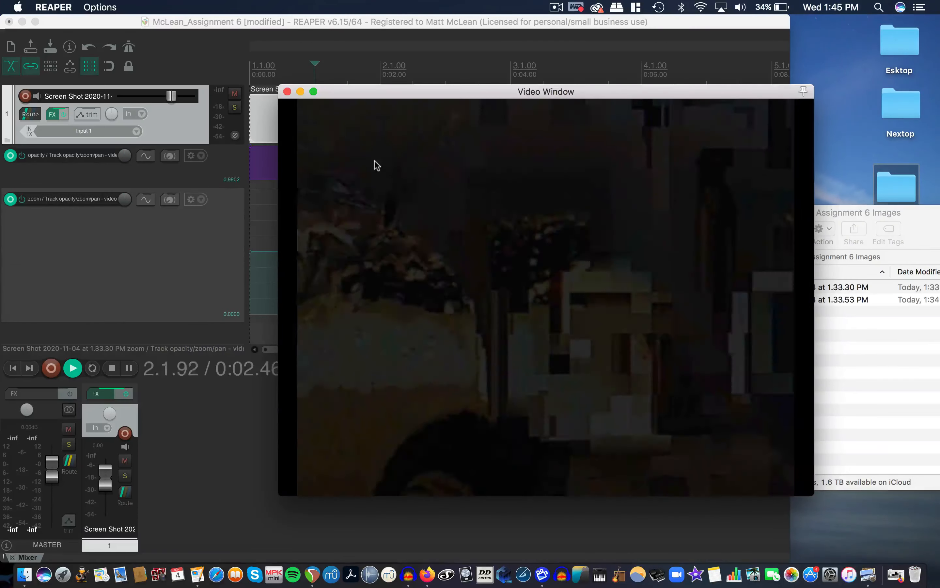
{"action": "key", "text": "space"}
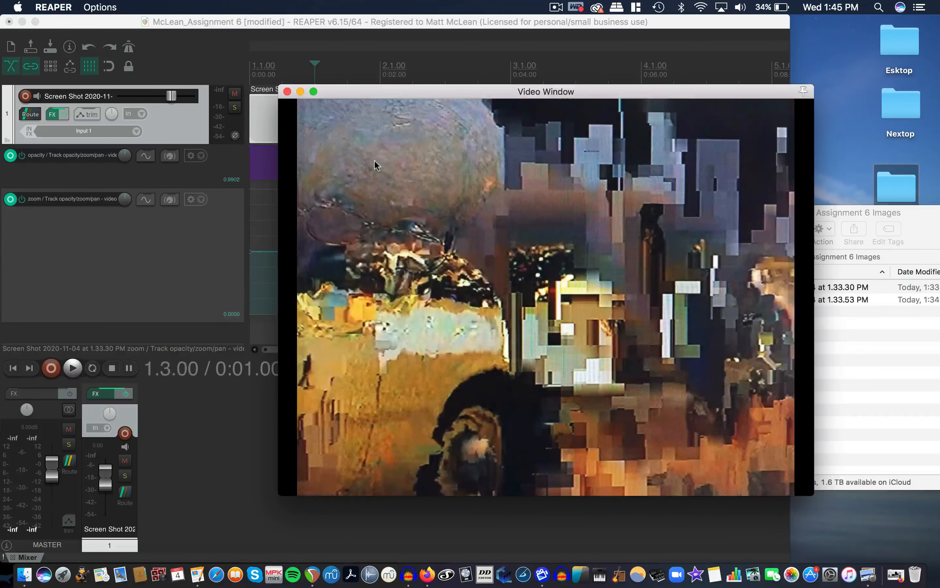
{"action": "left_click", "coordinate": [288, 92]}
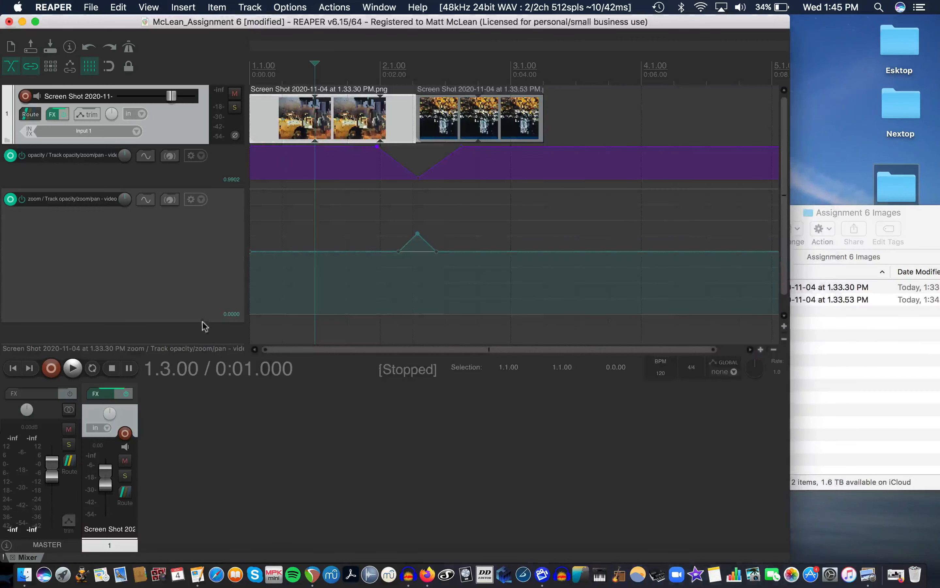
- Shrink the zoom envelope lane, show the video processor's rotate envelope for track 1, and enlarge the rotate lane
{"action": "left_click_drag", "start_coordinate": [202, 322], "coordinate": [196, 246]}
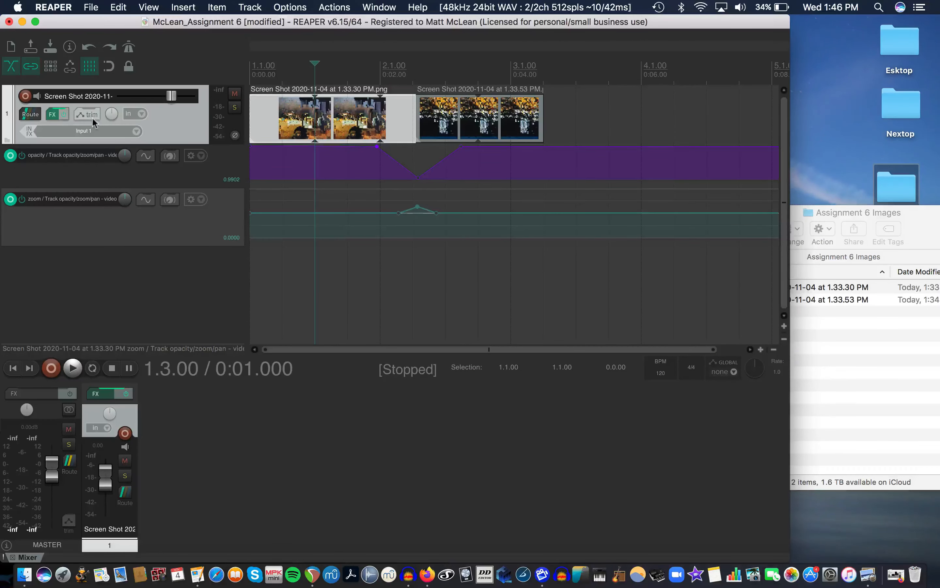
{"action": "left_click", "coordinate": [80, 113]}
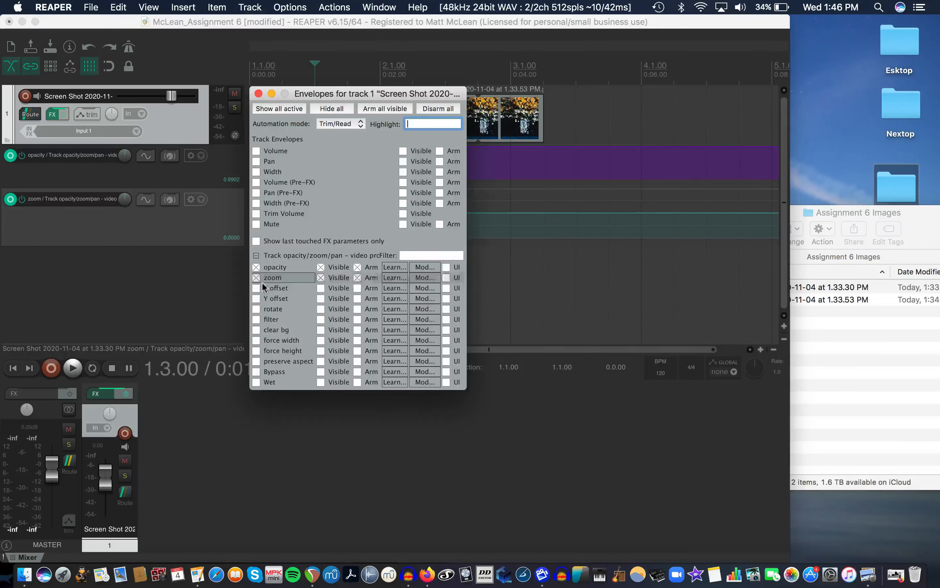
{"action": "left_click", "coordinate": [256, 309]}
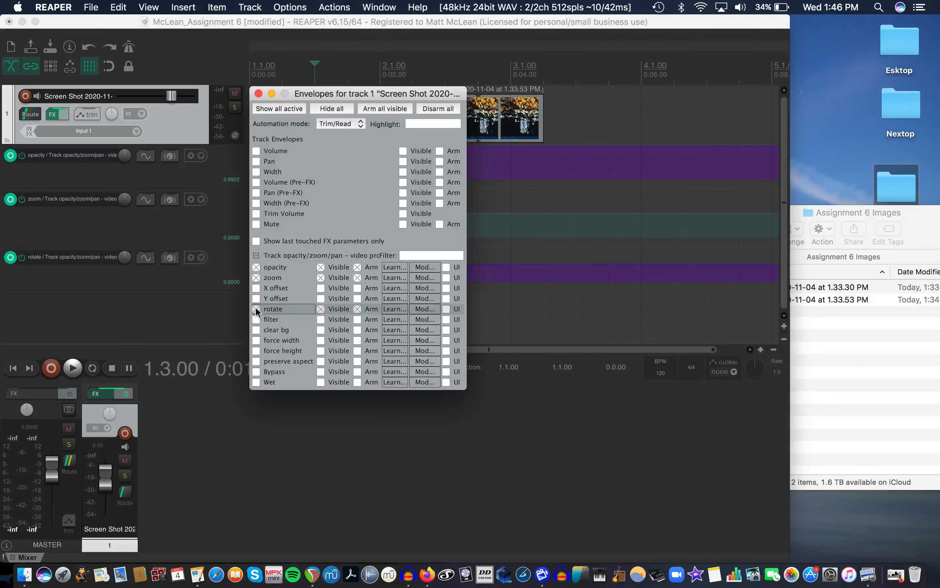
{"action": "left_click", "coordinate": [258, 94]}
{"action": "left_click_drag", "start_coordinate": [147, 289], "coordinate": [148, 346]}
{"action": "scroll", "coordinate": [305, 268], "scroll_direction": "down", "scroll_amount": 5}
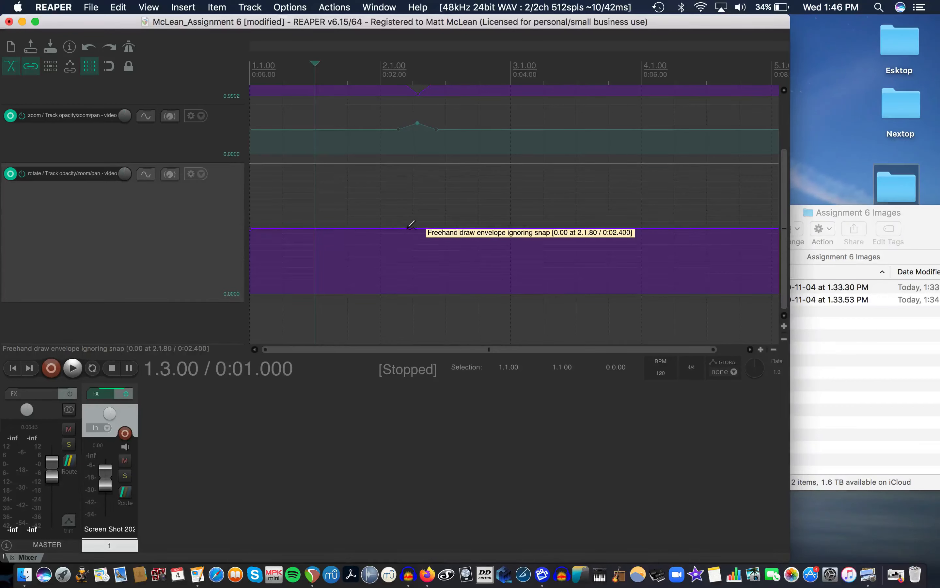
- Shape a small peak in the rotate envelope around the cut between the images and preview the rotation in the video window
{"action": "mouse_move", "coordinate": [414, 228]}
{"action": "left_mouse_down"}
{"action": "mouse_move", "coordinate": [397, 228]}
{"action": "mouse_move", "coordinate": [435, 228]}
{"action": "mouse_move", "coordinate": [426, 219]}
{"action": "mouse_move", "coordinate": [431, 208]}
{"action": "mouse_move", "coordinate": [447, 210]}
{"action": "mouse_move", "coordinate": [433, 229]}
{"action": "left_mouse_up"}
{"action": "scroll", "coordinate": [433, 229], "scroll_direction": "up", "scroll_amount": 1}
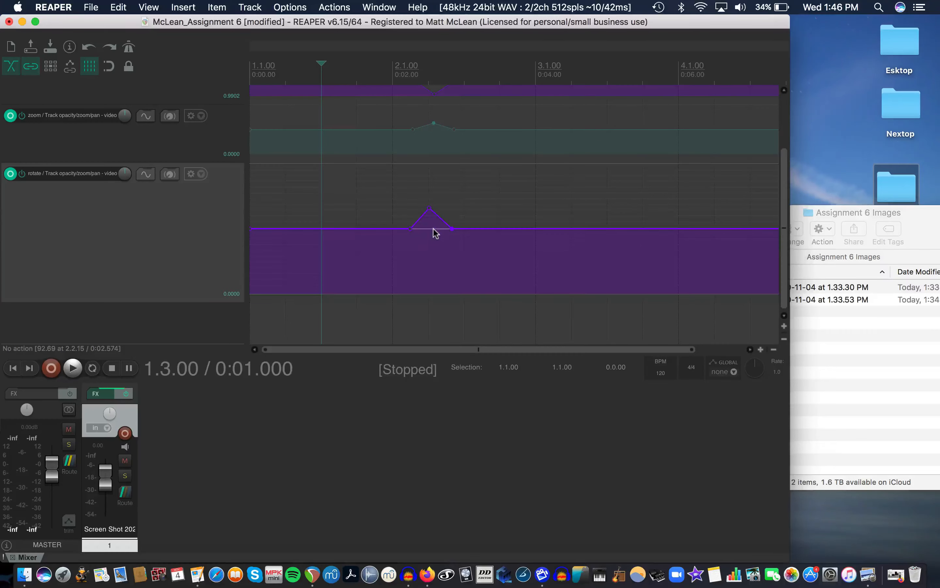
{"action": "key", "text": "space"}
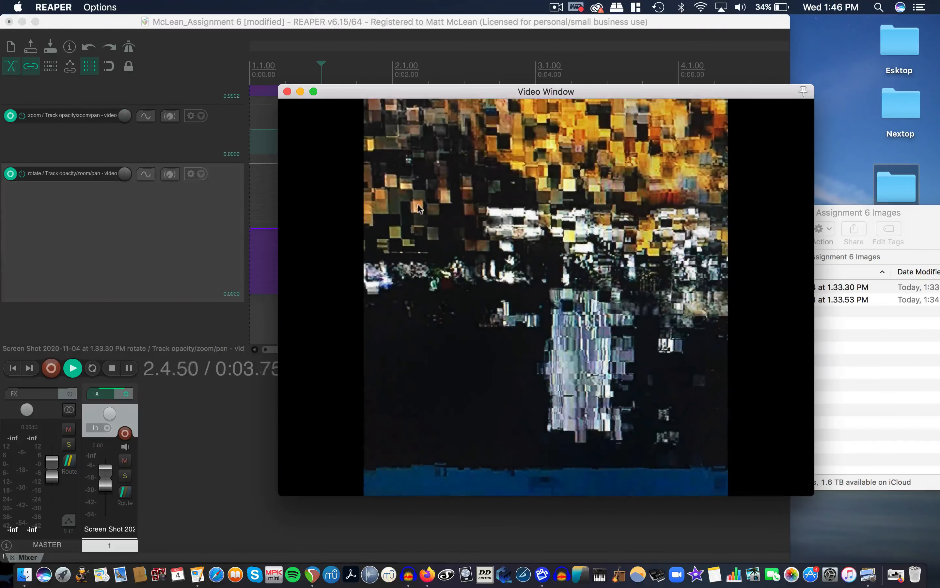
{"action": "left_click", "coordinate": [327, 74]}
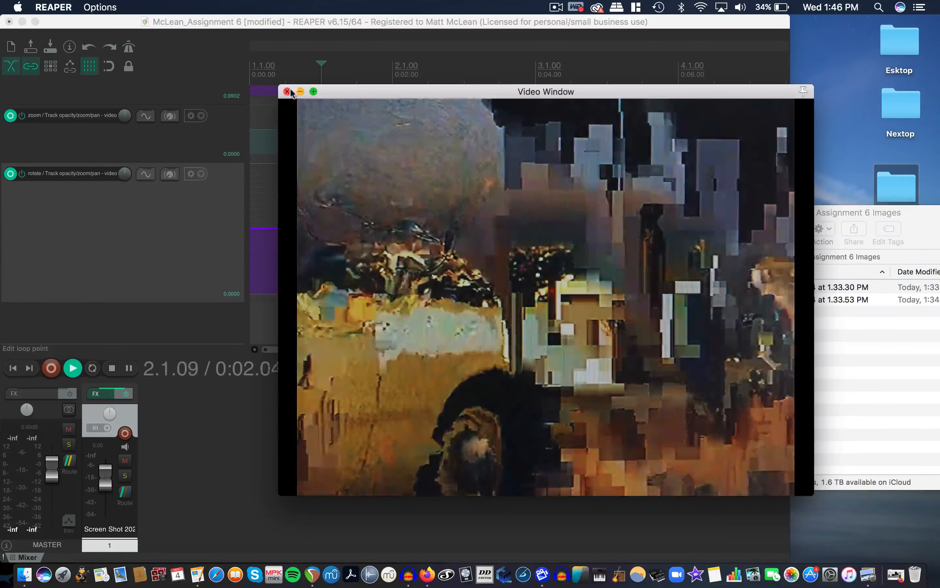
{"action": "left_click", "coordinate": [287, 91]}
{"action": "key", "text": "space"}
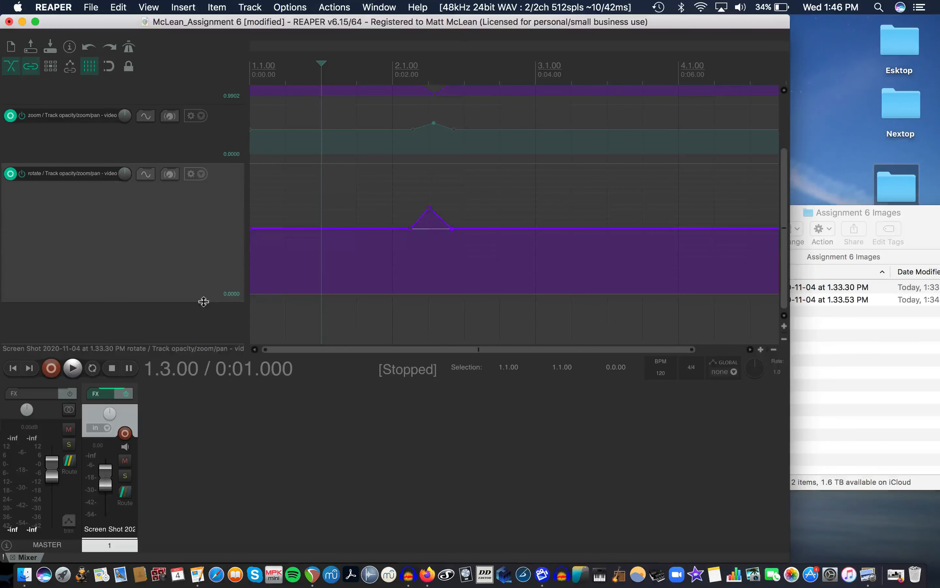
- Shrink the rotate lane and add Distant Traffic.wav from the Assignment 6 Sounds folder on a new track below it
{"action": "left_click_drag", "start_coordinate": [203, 301], "coordinate": [221, 224]}
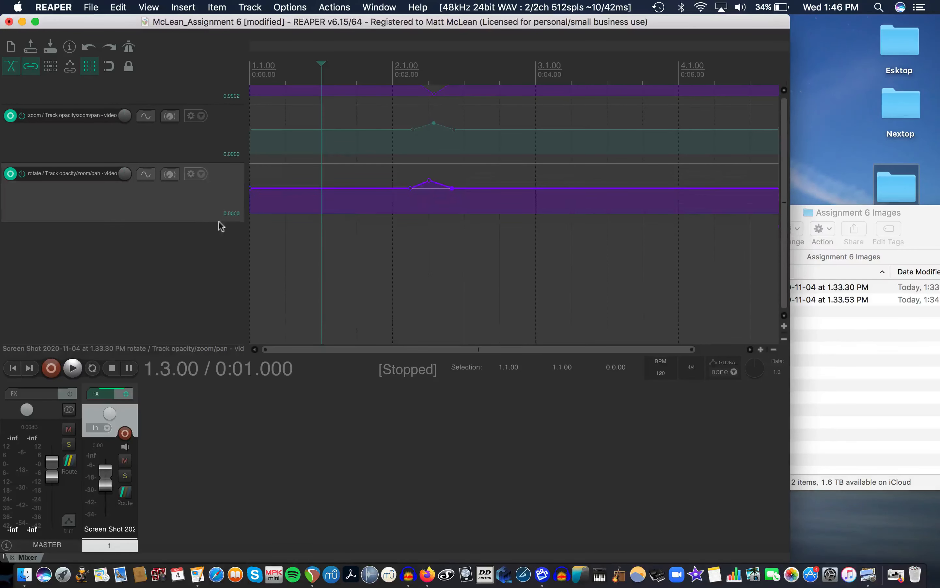
{"action": "left_click", "coordinate": [862, 208]}
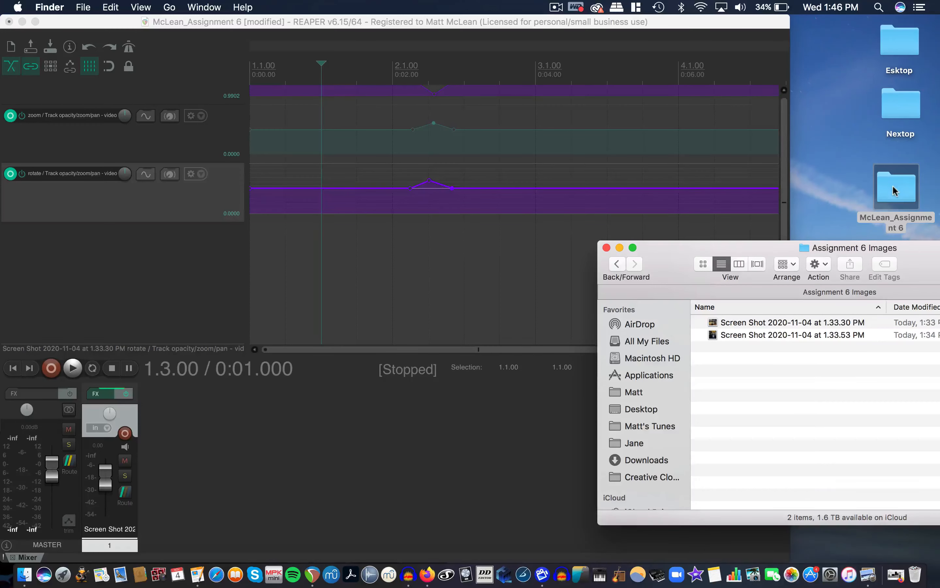
{"action": "left_click", "coordinate": [607, 247]}
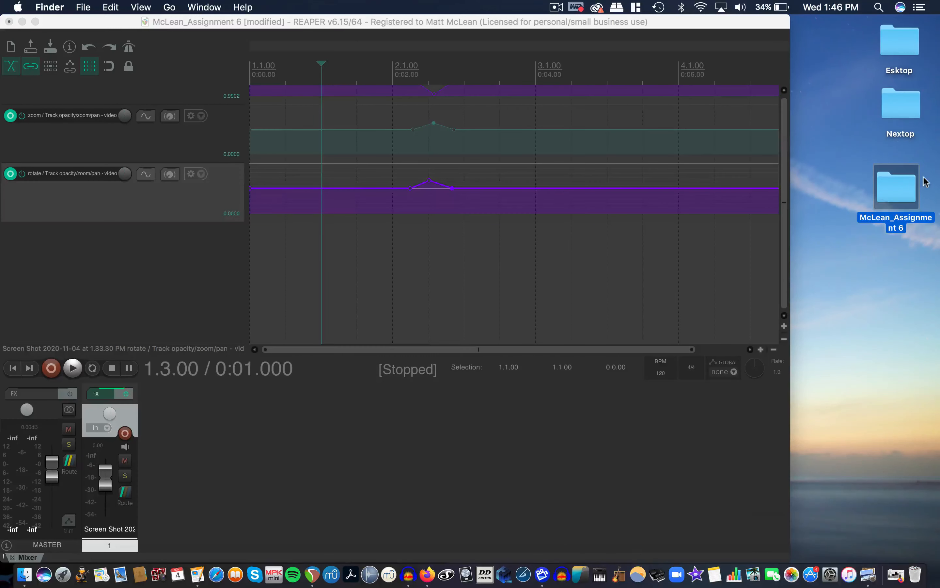
{"action": "double_click", "coordinate": [906, 190]}
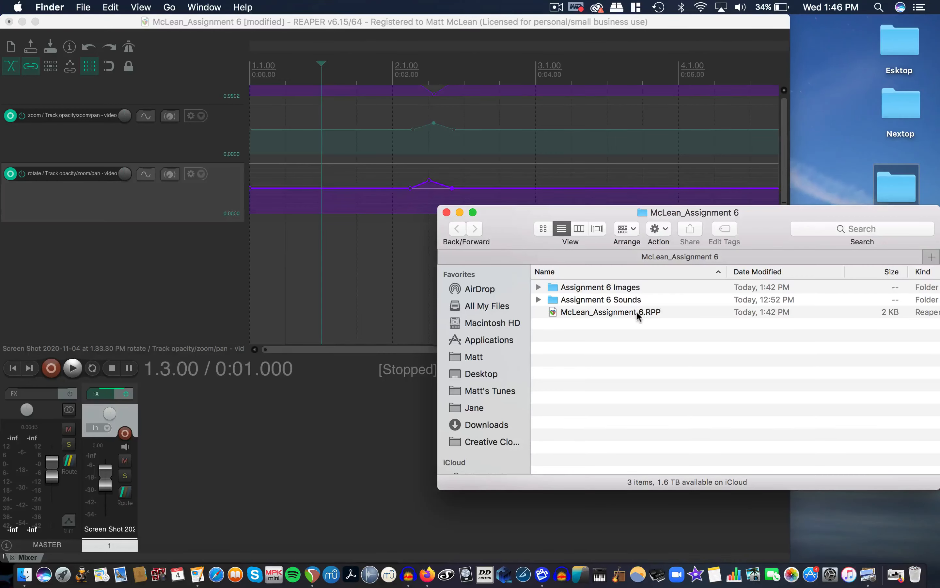
{"action": "left_click", "coordinate": [539, 299]}
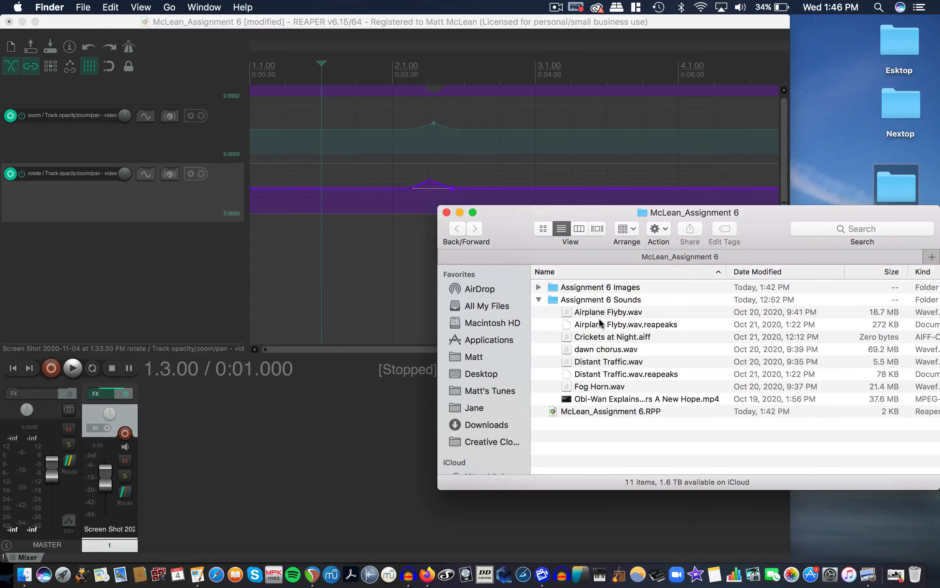
{"action": "left_click_drag", "start_coordinate": [606, 362], "coordinate": [432, 263]}
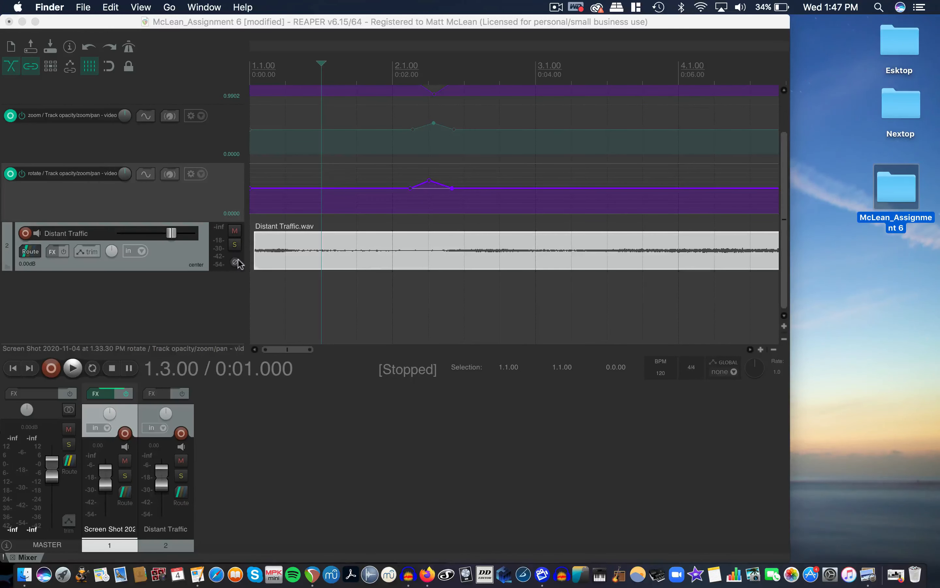
- Raise the Distant Traffic track's volume to 9.78 dB and play the images with the sound in the video window
{"action": "left_click_drag", "start_coordinate": [171, 233], "coordinate": [188, 236]}
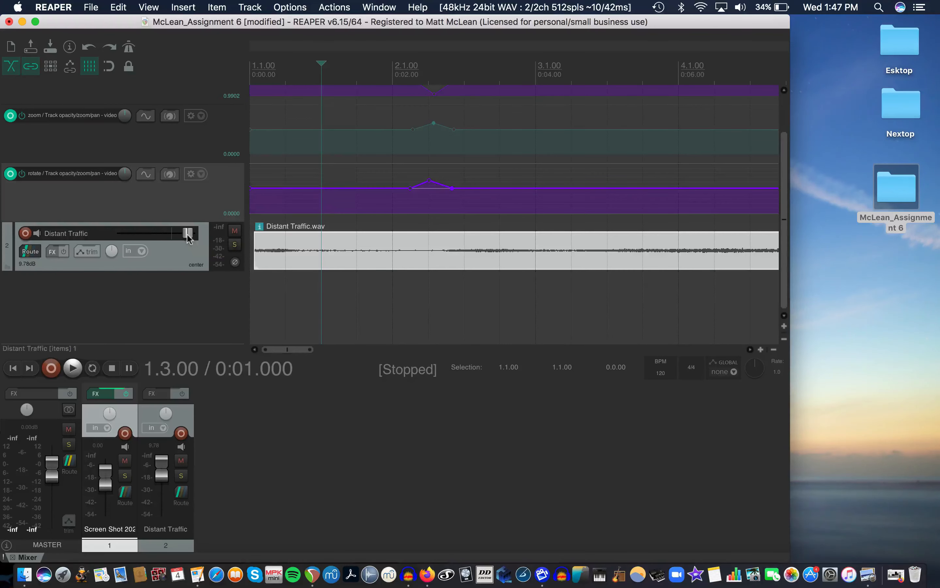
{"action": "key", "text": "super+shift+v"}
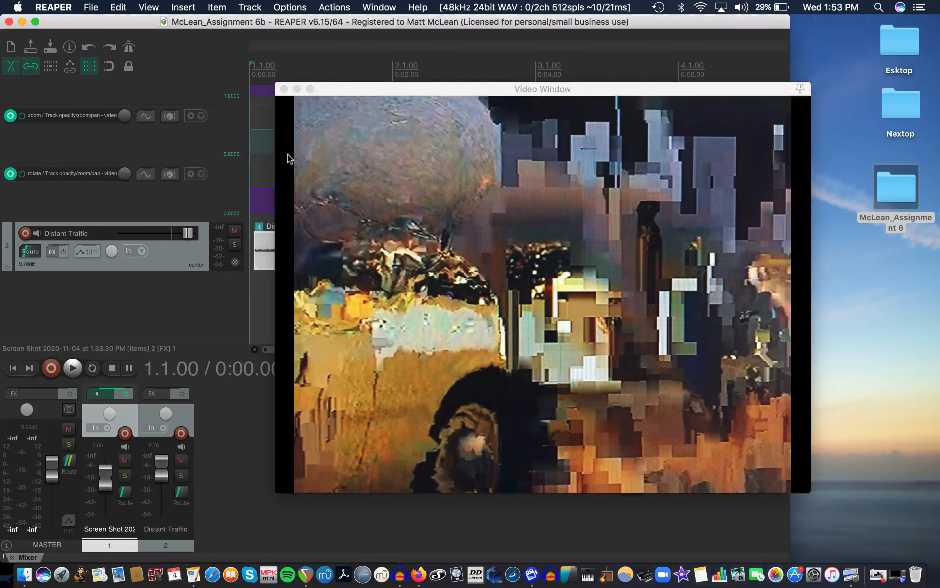
{"action": "key", "text": "space"}
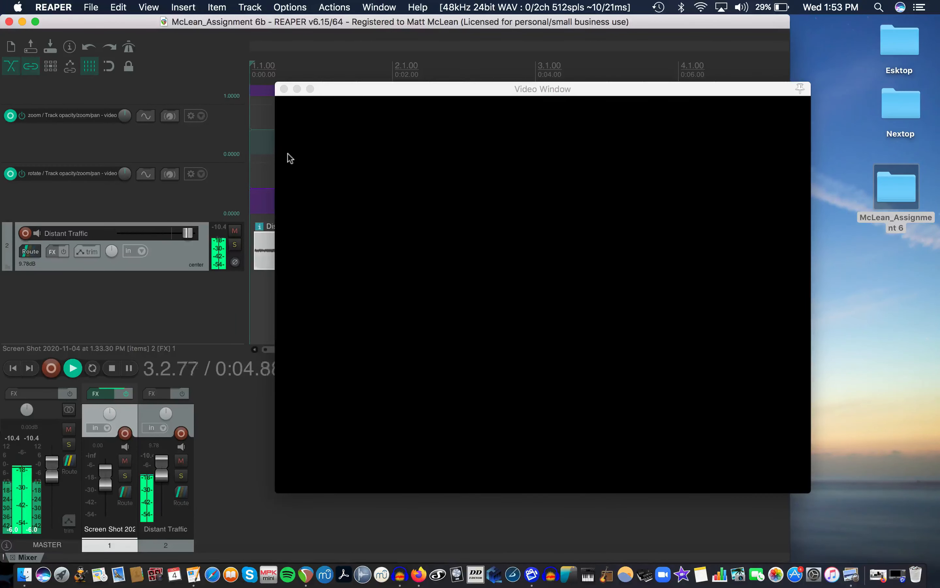
{"action": "key", "text": "space"}
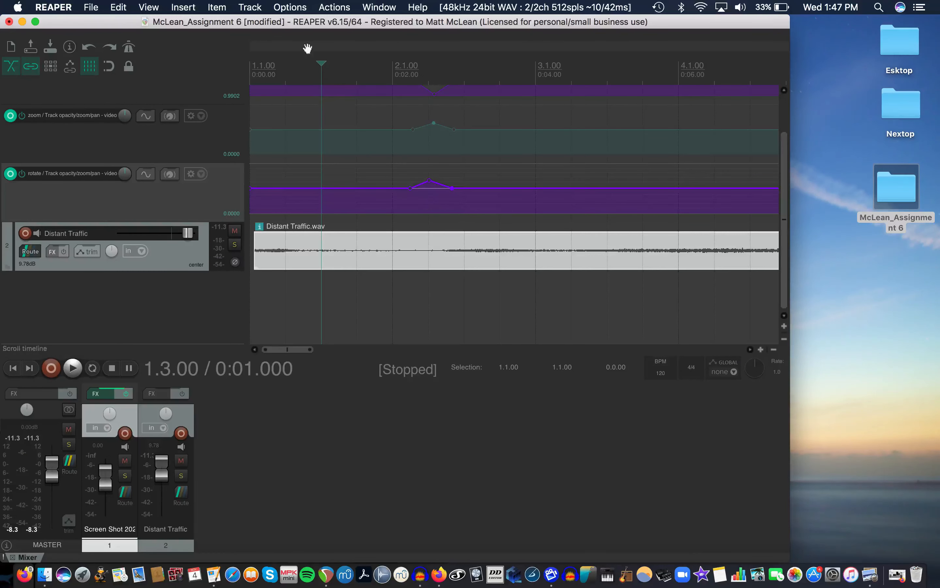
- Save the project as a new version ending in "Assignment 6b" in the Assignment 6 folder with all media copied, and quit REAPER
{"action": "left_click", "coordinate": [91, 7]}
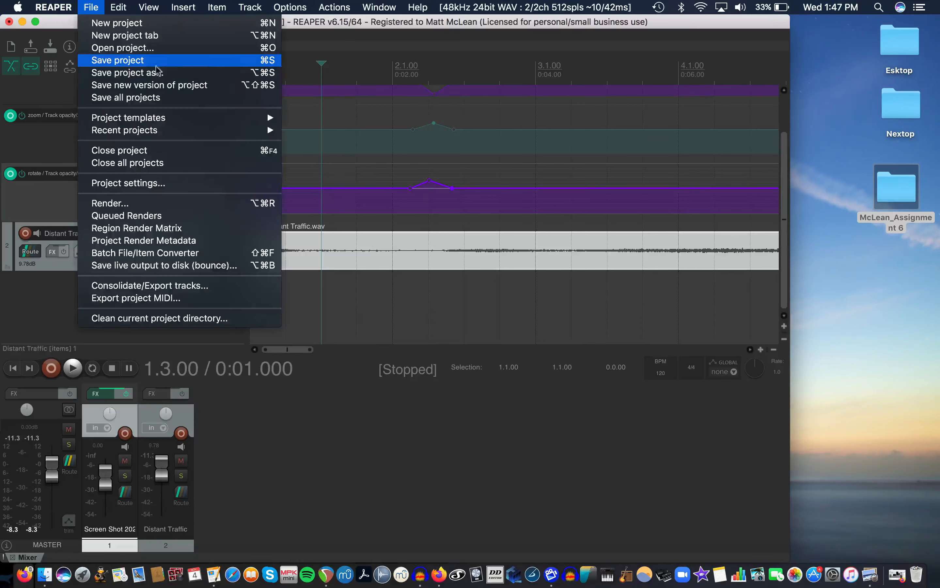
{"action": "left_click", "coordinate": [157, 72]}
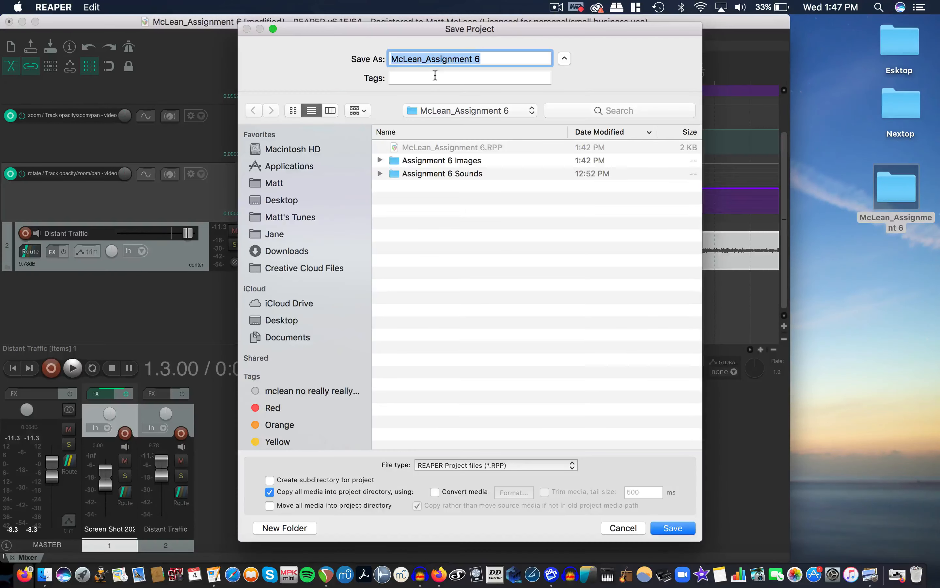
{"action": "left_click", "coordinate": [483, 57]}
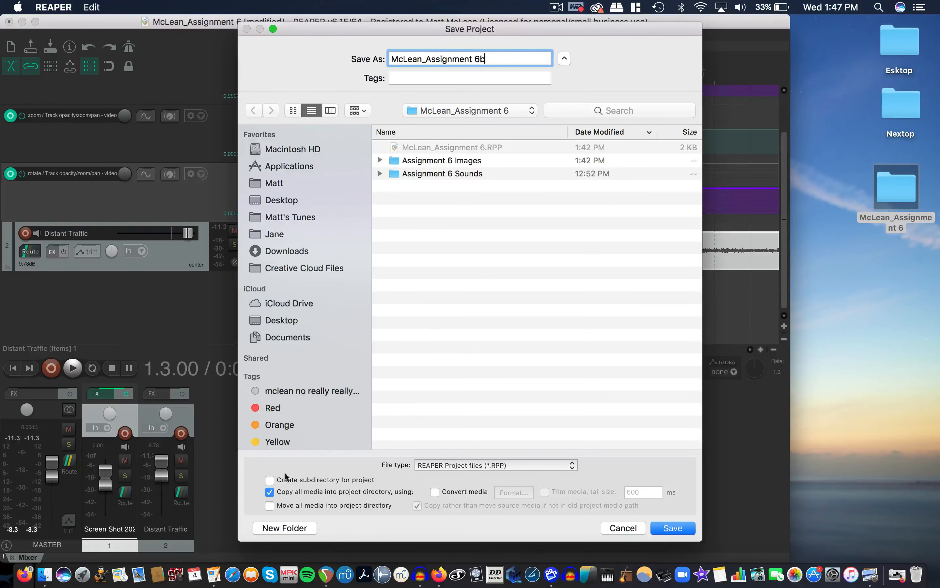
{"action": "left_click", "coordinate": [675, 526]}
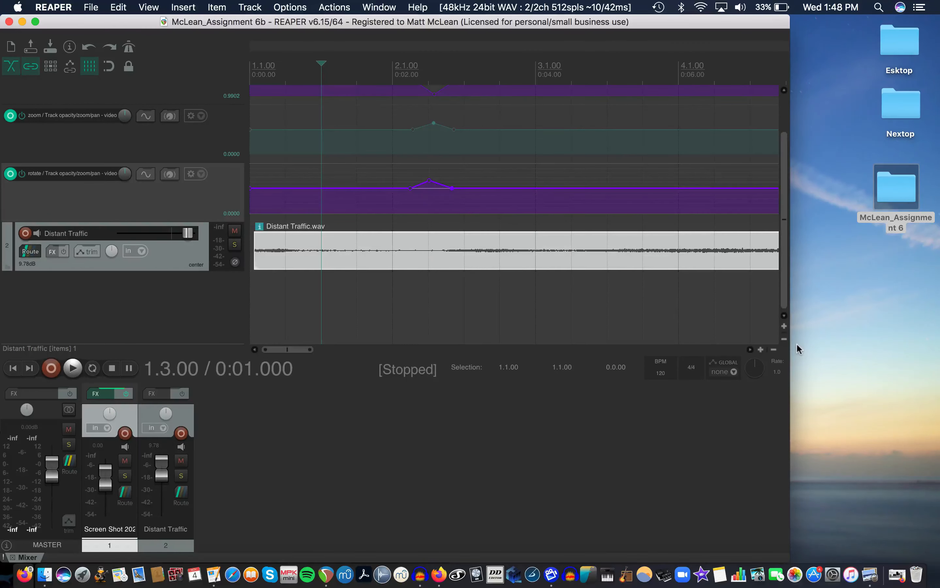
{"action": "key", "text": "super+q"}
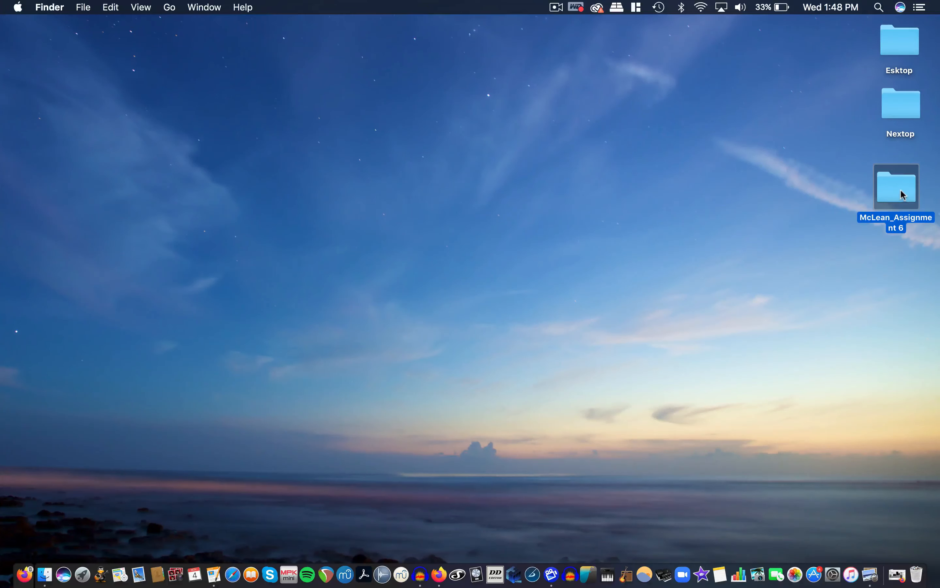
- Check the saved project files in the desktop's Assignment 6 folder with the Assignment 6 Sounds subfolder collapsed, and close the folder window
{"action": "double_click", "coordinate": [901, 189]}
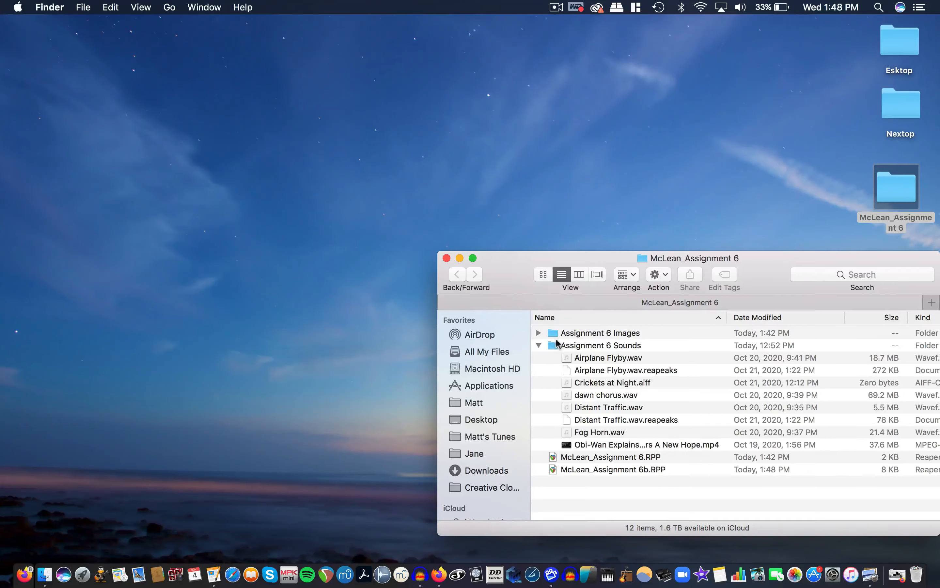
{"action": "left_click", "coordinate": [538, 345]}
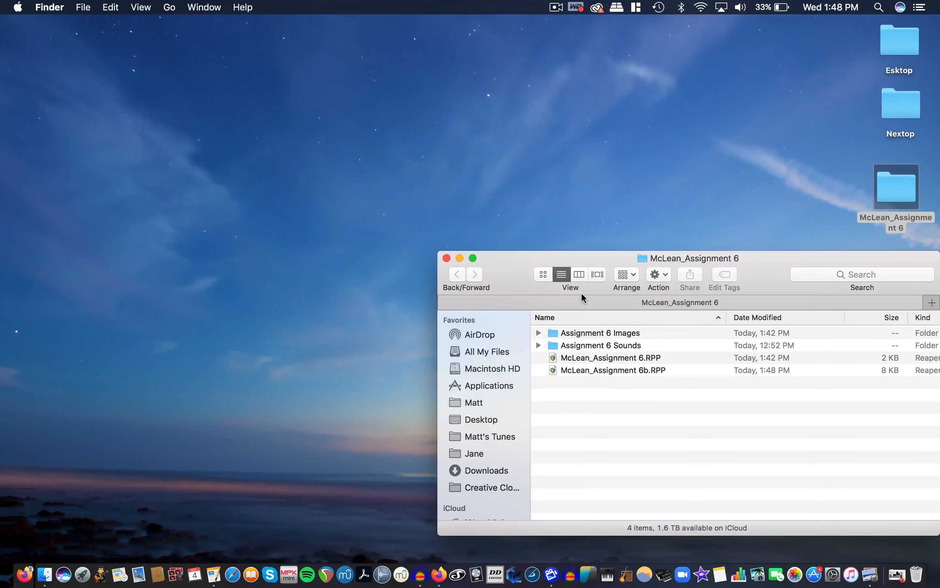
{"action": "key", "text": "super+w"}
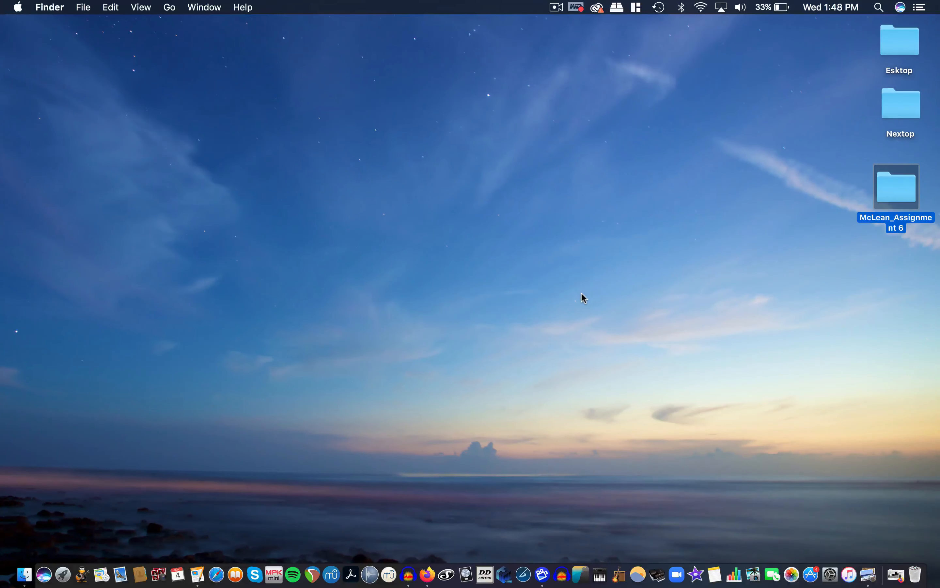